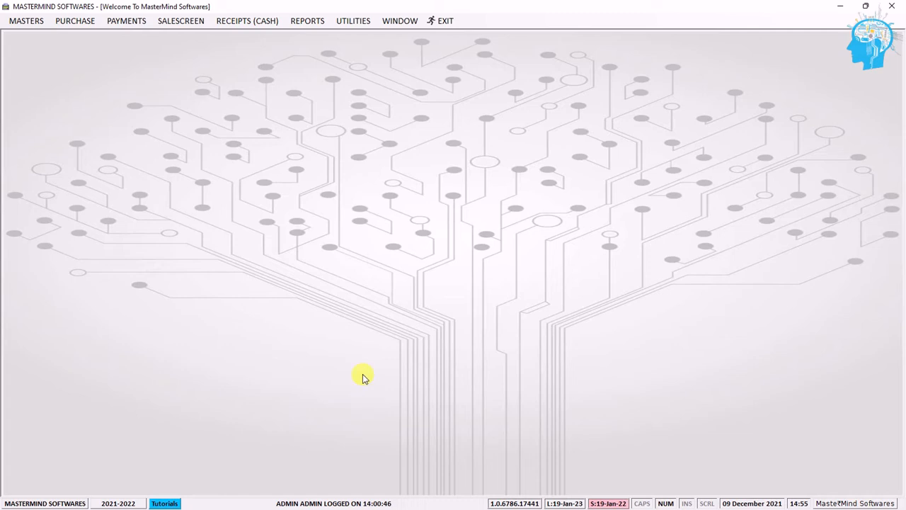
# Open the Scan Barcodes / Stock Taking screen and choose JEANS as the item category
pyautogui.click(354, 22)
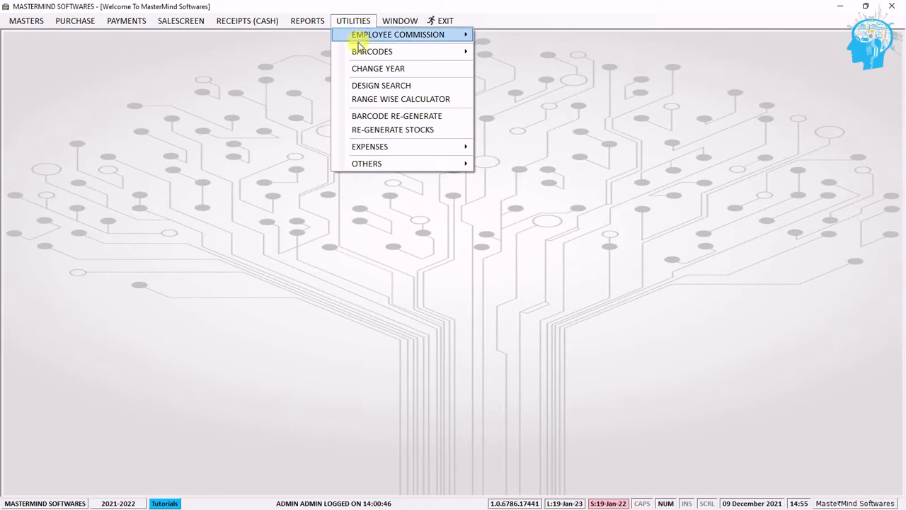
pyautogui.moveTo(358, 51)
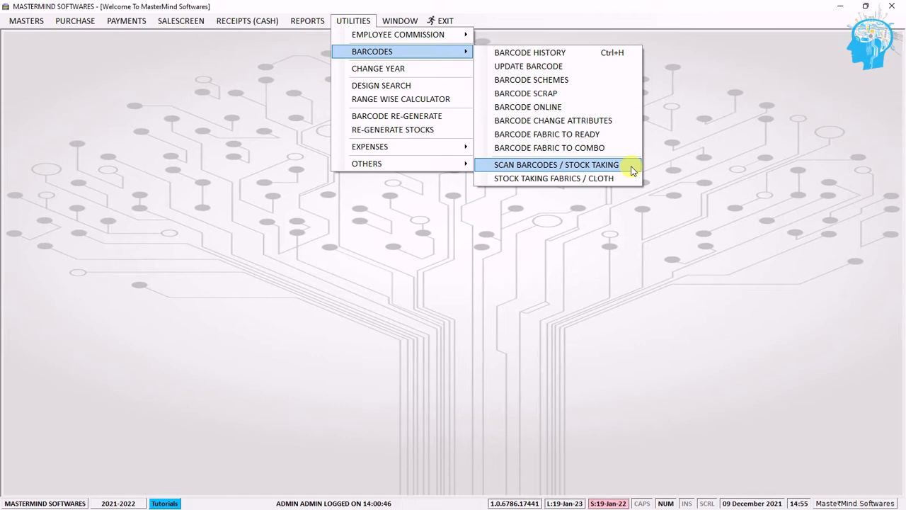
pyautogui.click(632, 169)
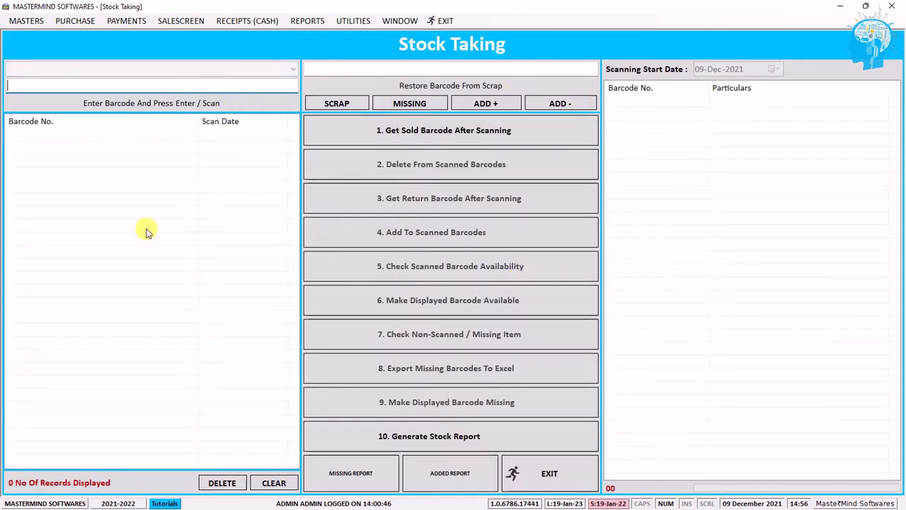
pyautogui.click(276, 69)
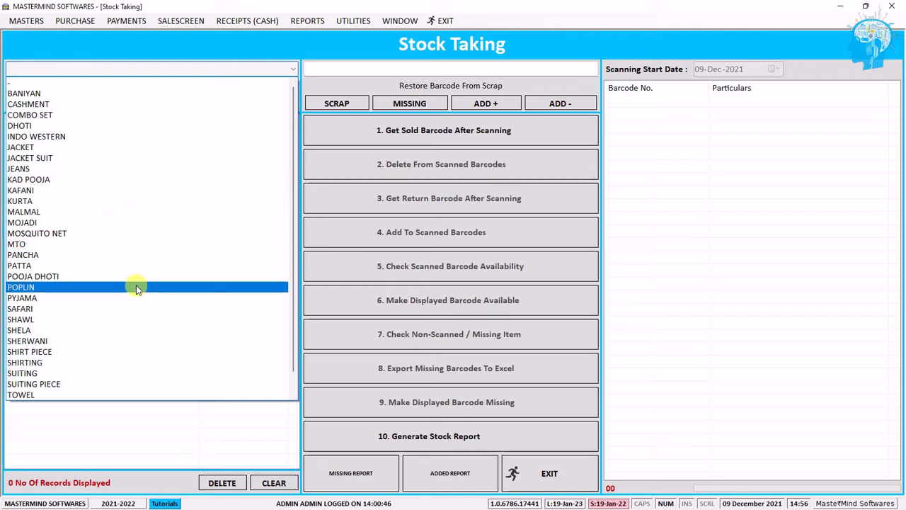
pyautogui.click(59, 170)
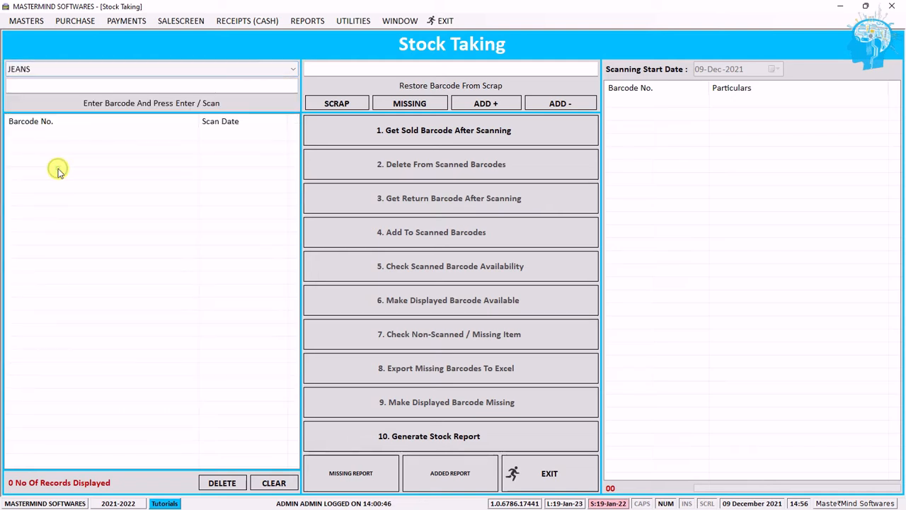
# Add barcodes 4965, 4966 and 4967 to the scanned list for JEANS
pyautogui.click(113, 87)
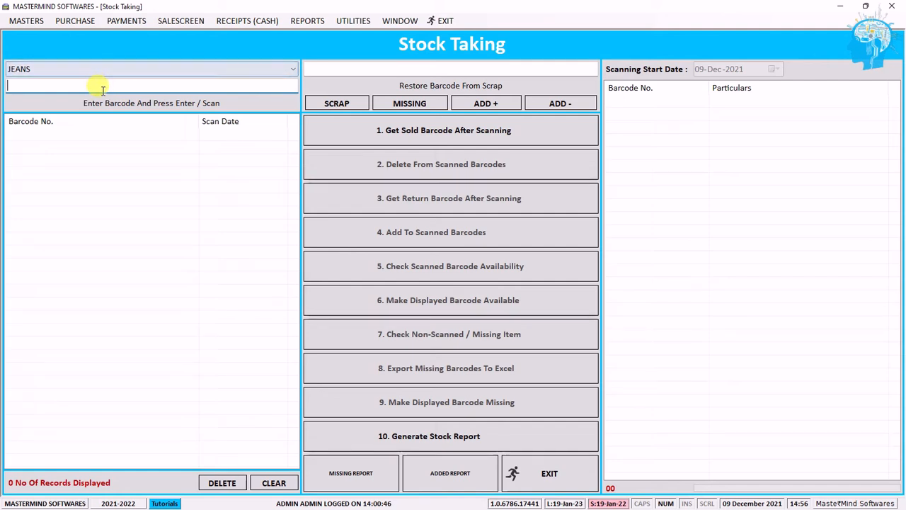
pyautogui.write('4965')
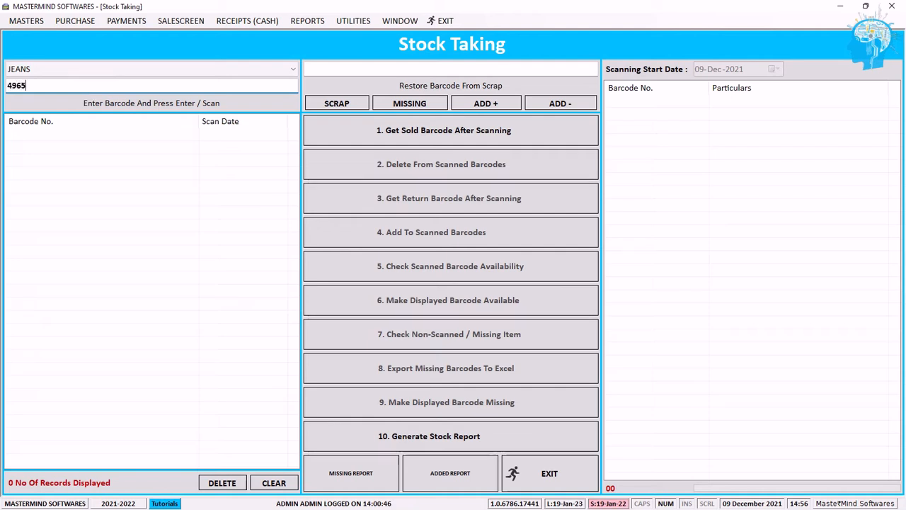
pyautogui.press('Return')
pyautogui.write('4')
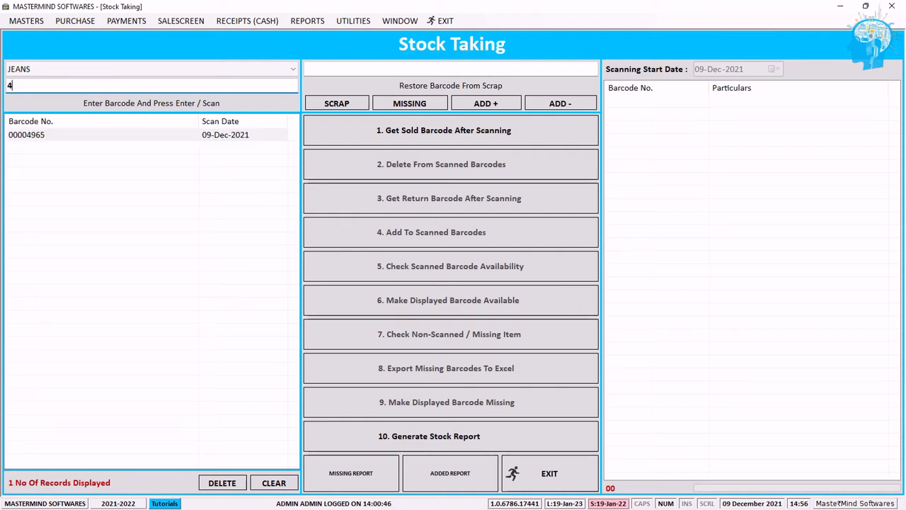
pyautogui.write('966')
pyautogui.press('Return')
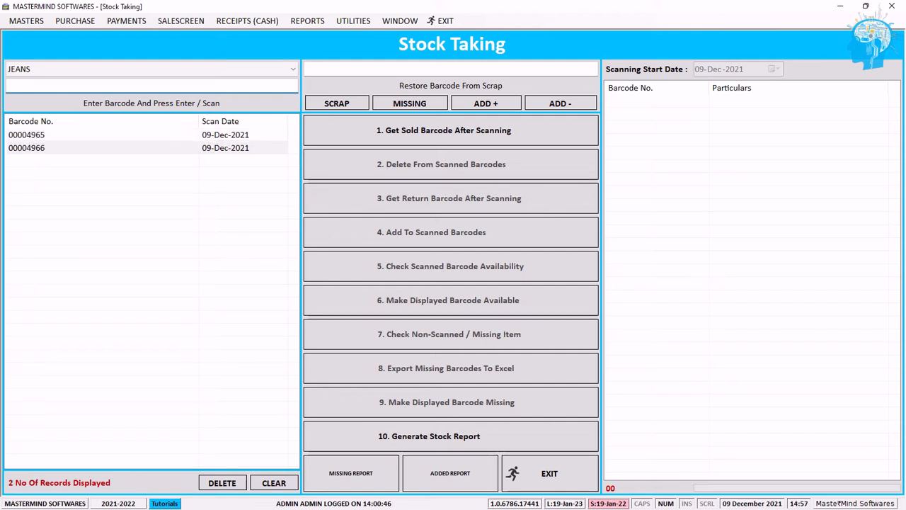
pyautogui.write('4967')
pyautogui.press('Return')
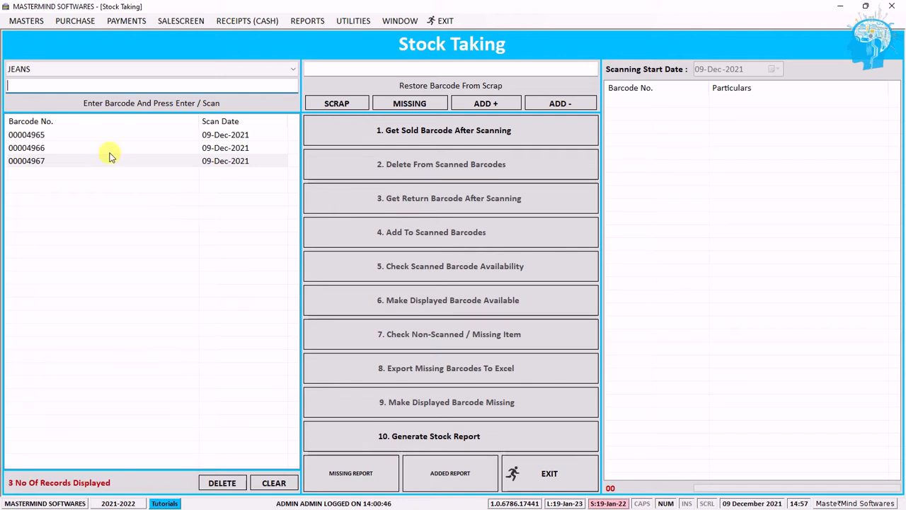
# Leave and reopen the Scan Barcodes / Stock Taking screen to check that the scanned JEANS barcodes are kept
pyautogui.click(162, 153)
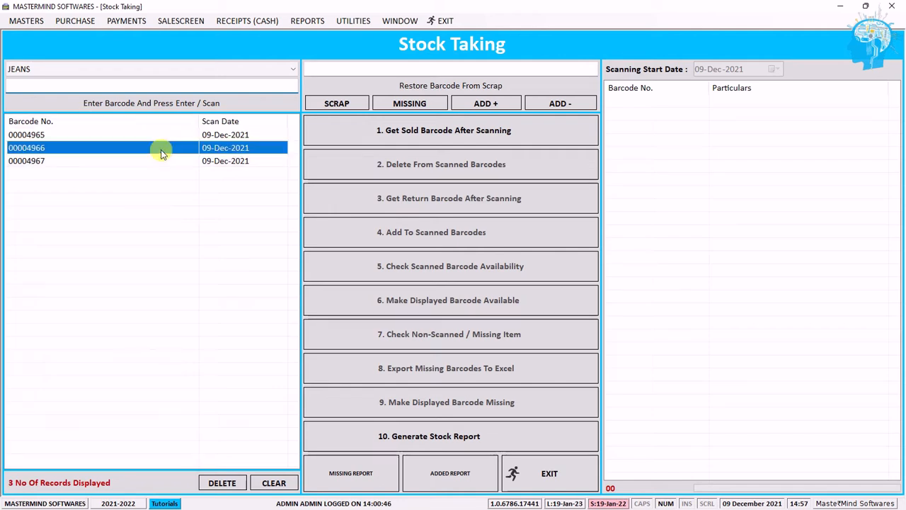
pyautogui.click(549, 478)
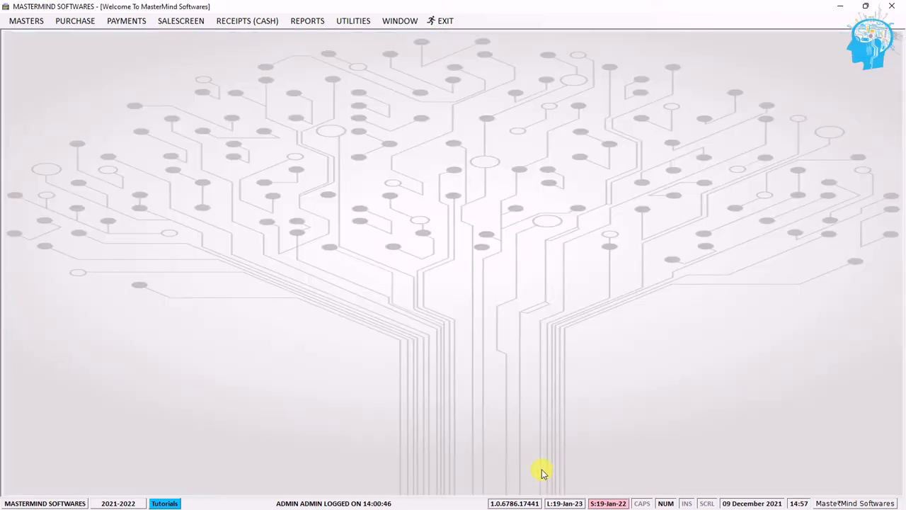
pyautogui.click(349, 23)
pyautogui.moveTo(367, 57)
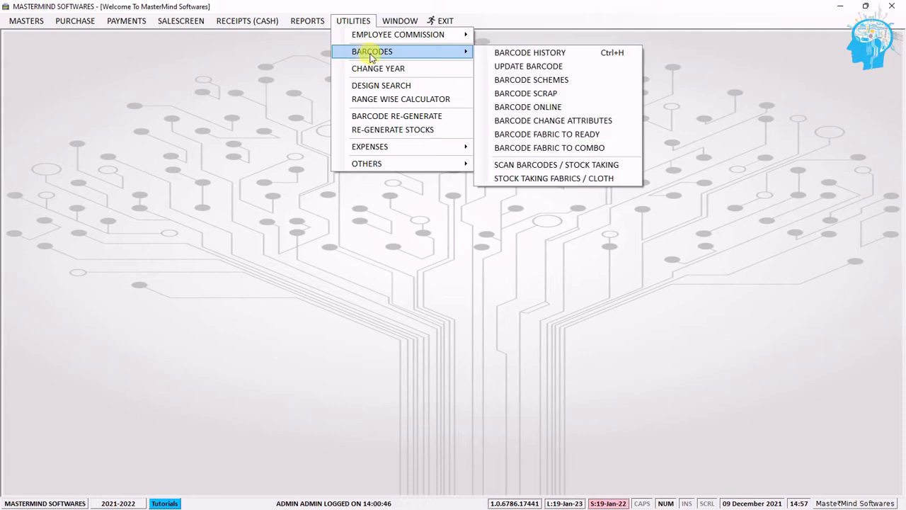
pyautogui.click(632, 167)
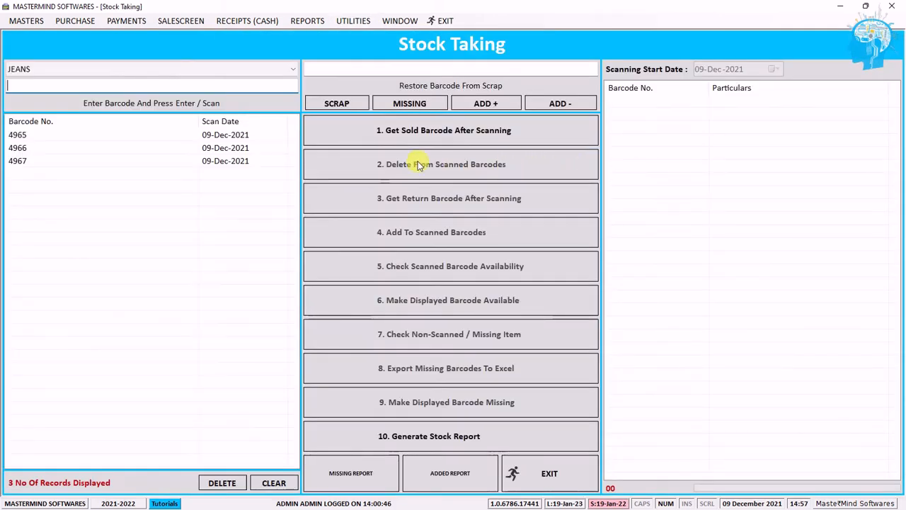
pyautogui.click(256, 137)
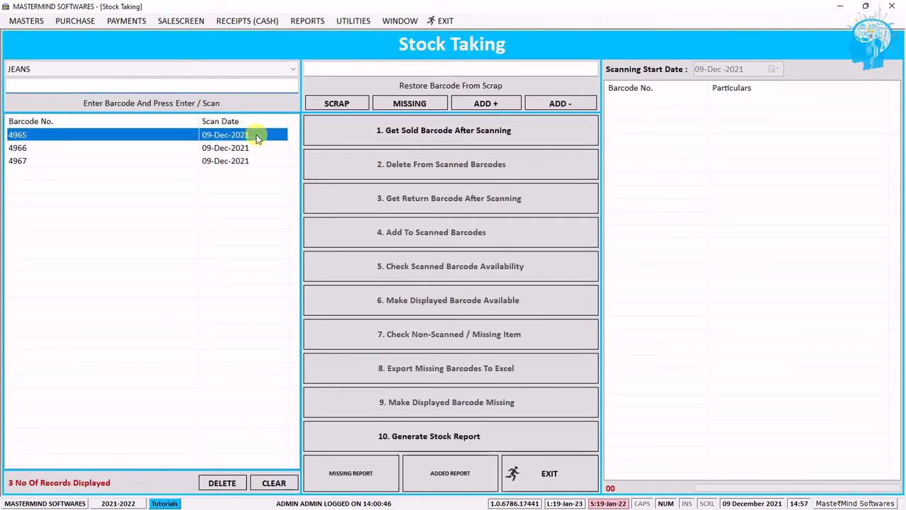
pyautogui.click(228, 207)
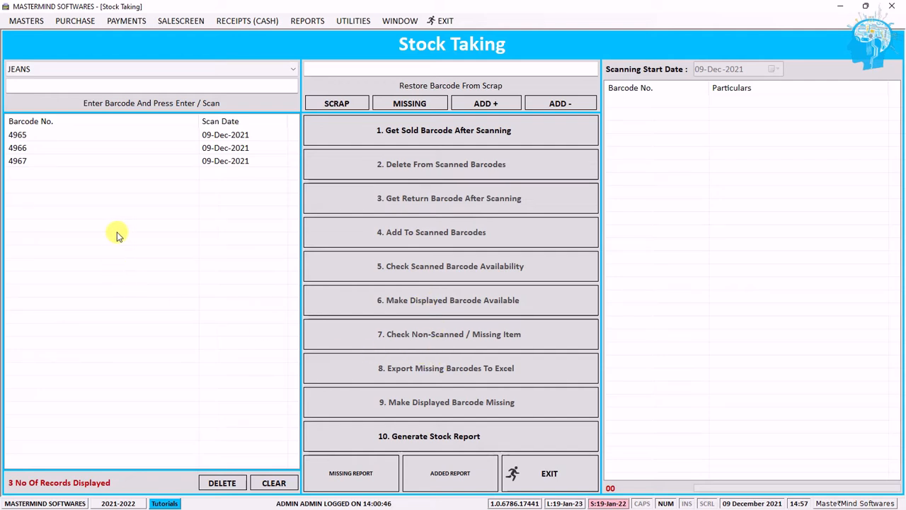
pyautogui.click(137, 165)
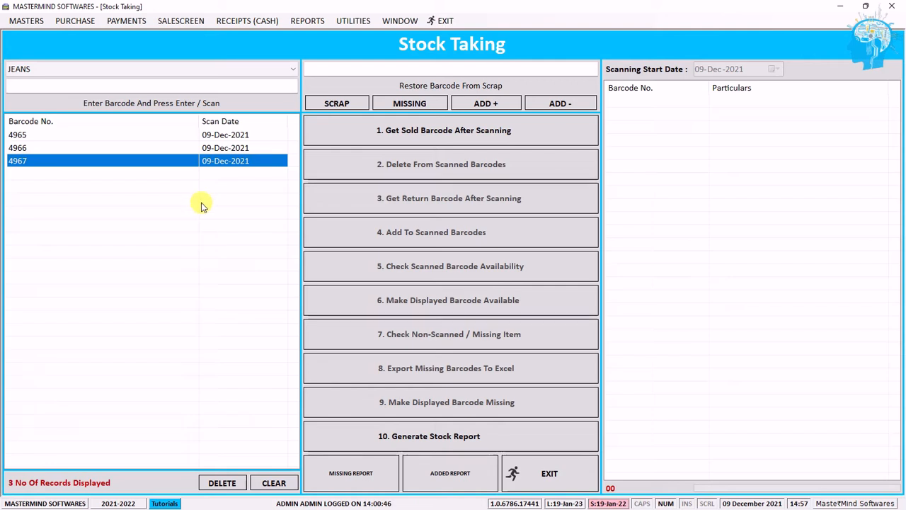
# Clear the whole list of scanned barcodes, entering "Clear" as the confirmation word
pyautogui.click(275, 482)
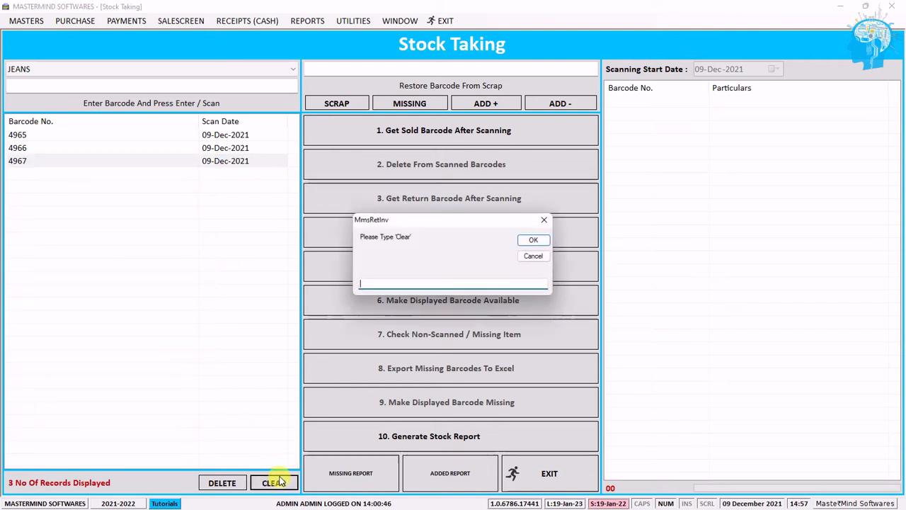
pyautogui.write('Clear')
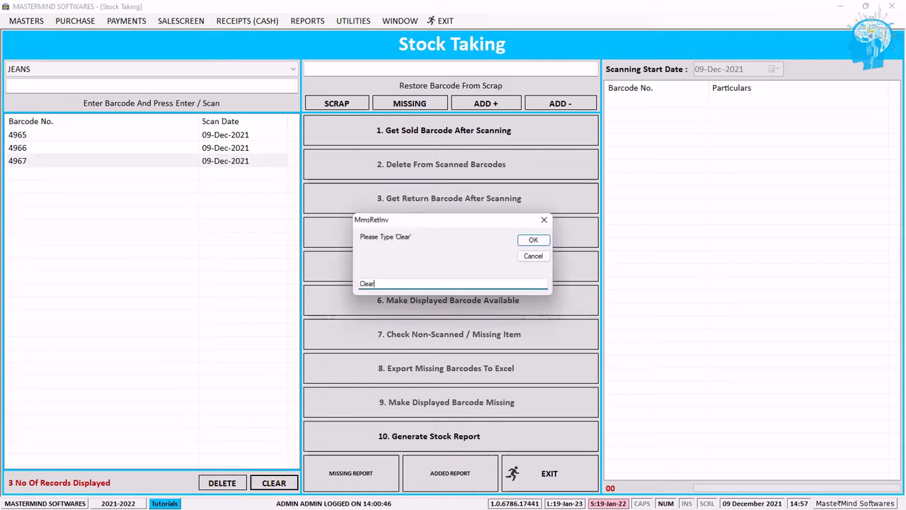
pyautogui.click(533, 241)
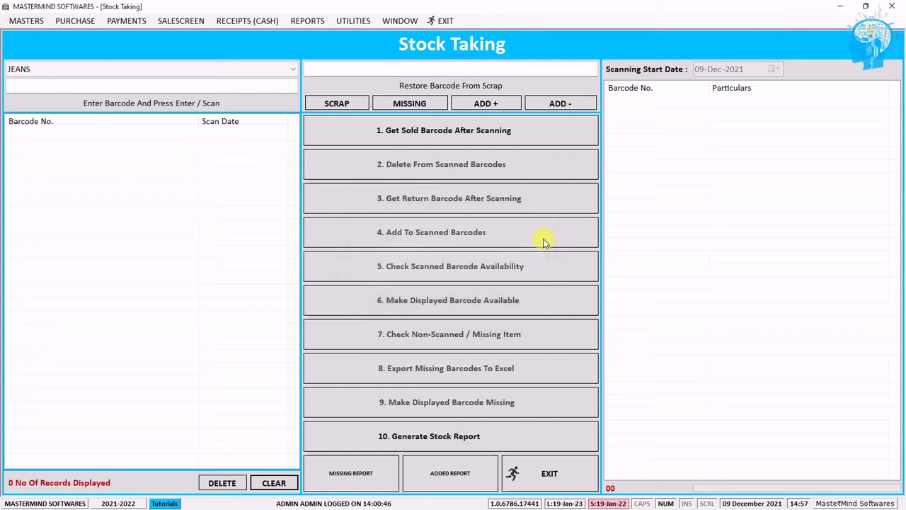
# Leave and reopen the Scan Barcodes / Stock Taking screen to start a new scan without an item category
pyautogui.click(543, 472)
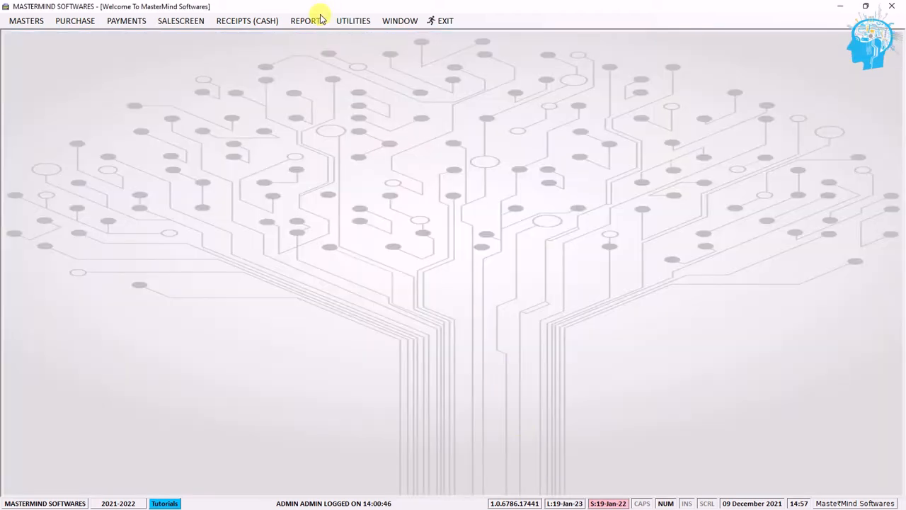
pyautogui.click(349, 21)
pyautogui.moveTo(389, 50)
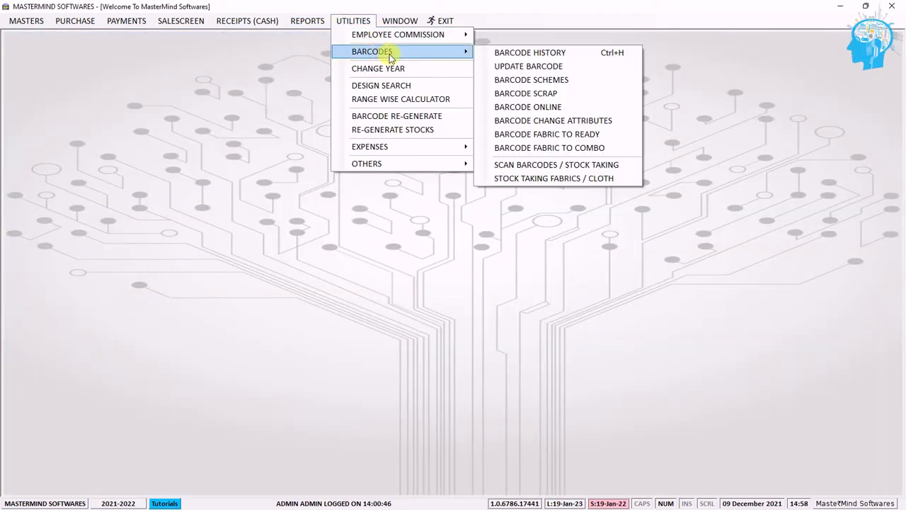
pyautogui.click(607, 165)
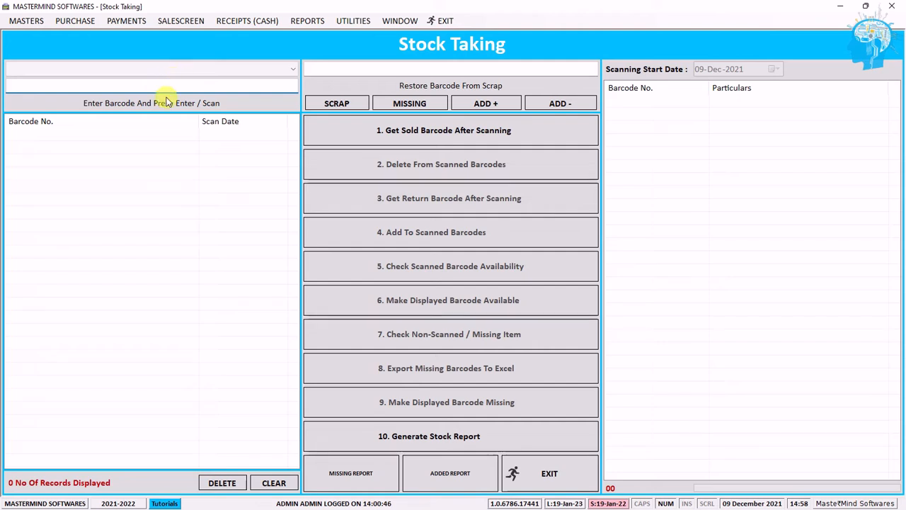
# Try to add barcode 5000 to the scanned list, and empty the barcode entry
pyautogui.click(139, 134)
pyautogui.click(95, 90)
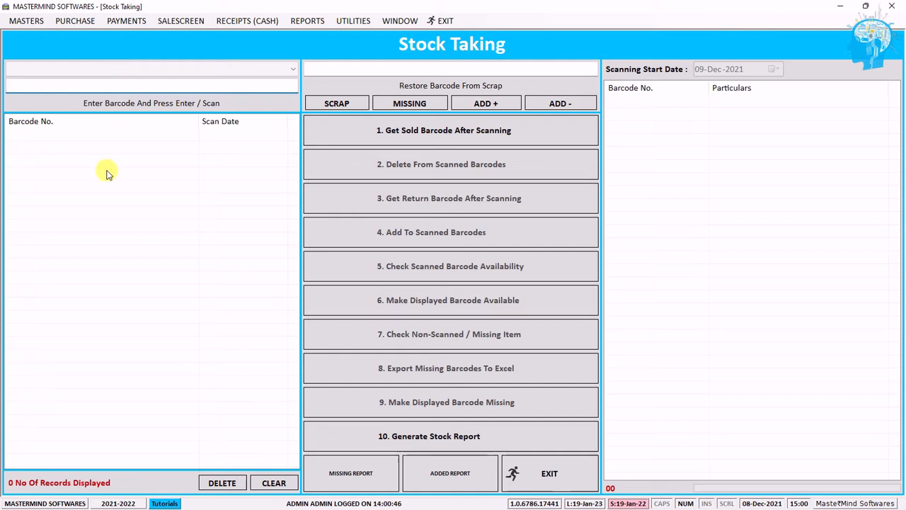
pyautogui.click(120, 86)
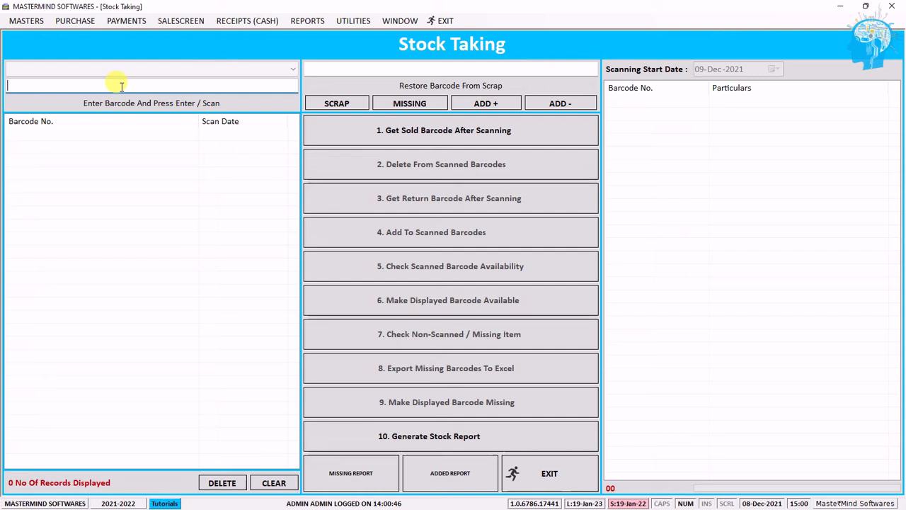
pyautogui.write('5000')
pyautogui.press('Return')
pyautogui.press('Return')
pyautogui.press('BackSpace')
pyautogui.press('BackSpace')
pyautogui.press('BackSpace')
pyautogui.press('BackSpace')
# Add barcodes 3000, 3001, 3002 and 3003 to the scanned list
pyautogui.write('3000')
pyautogui.press('Return')
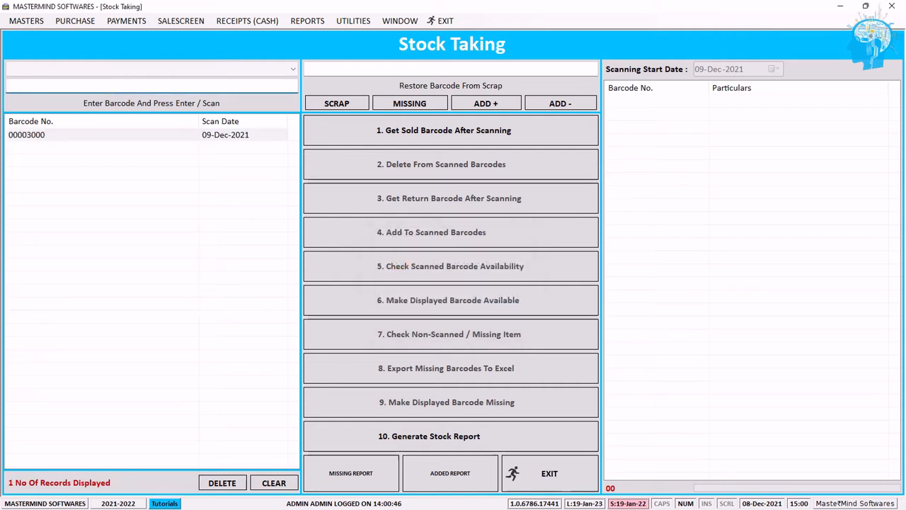
pyautogui.write('3001')
pyautogui.press('Return')
pyautogui.write('3002')
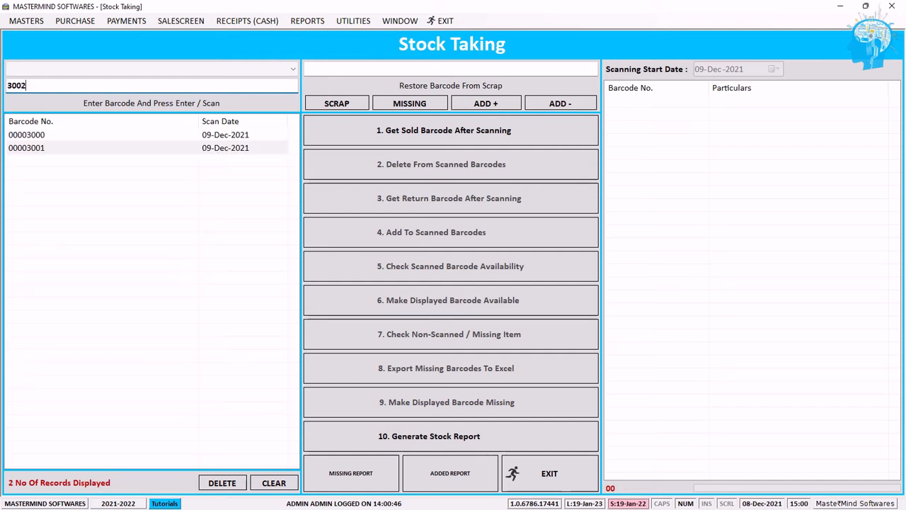
pyautogui.press('Return')
pyautogui.write('3003')
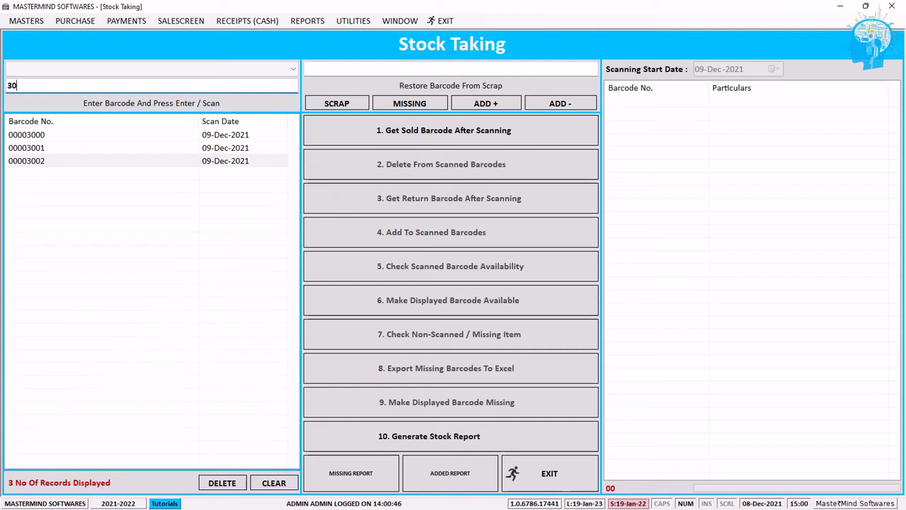
pyautogui.press('Return')
# Try to add barcode 3004 to the scanned list and dismiss the error message
pyautogui.write('3004')
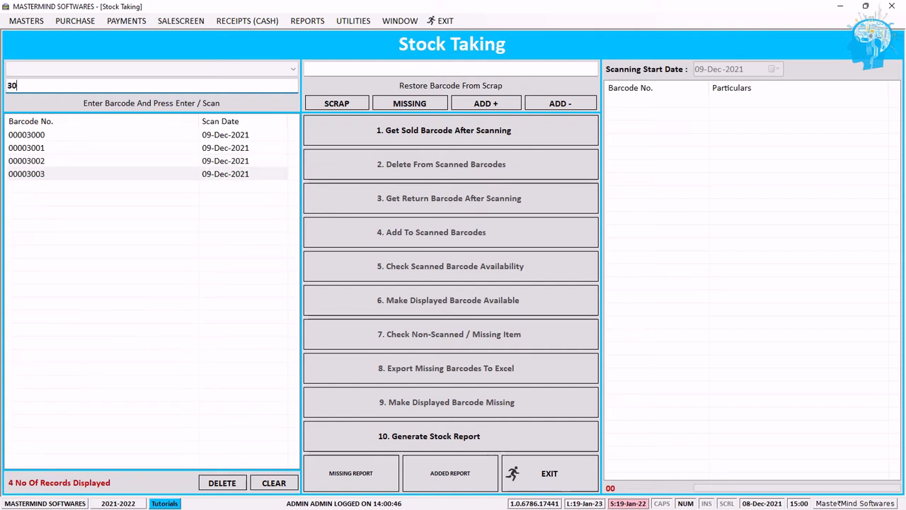
pyautogui.press('Return')
pyautogui.press('Return')
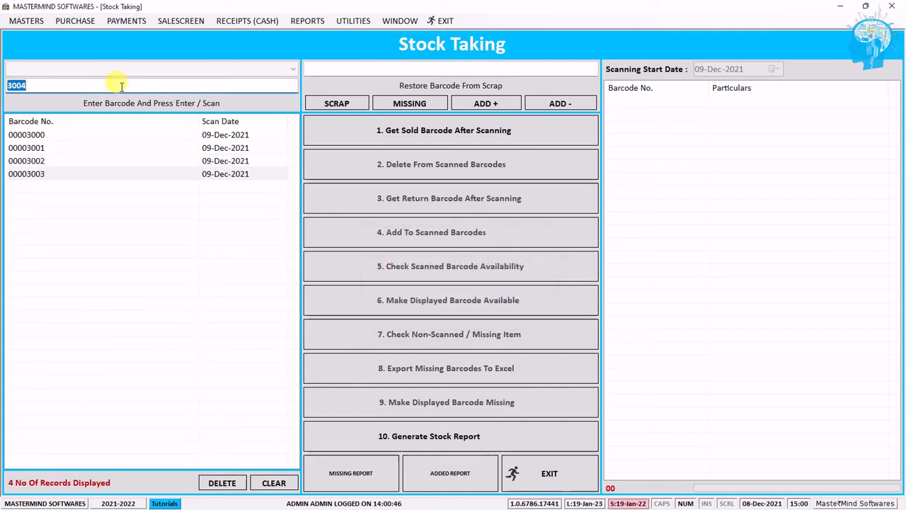
pyautogui.press('Return')
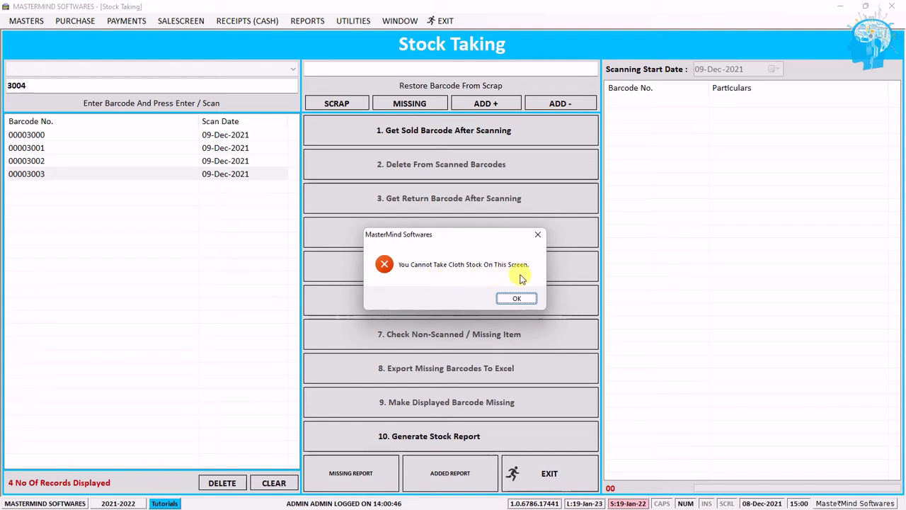
pyautogui.click(519, 298)
pyautogui.click(350, 21)
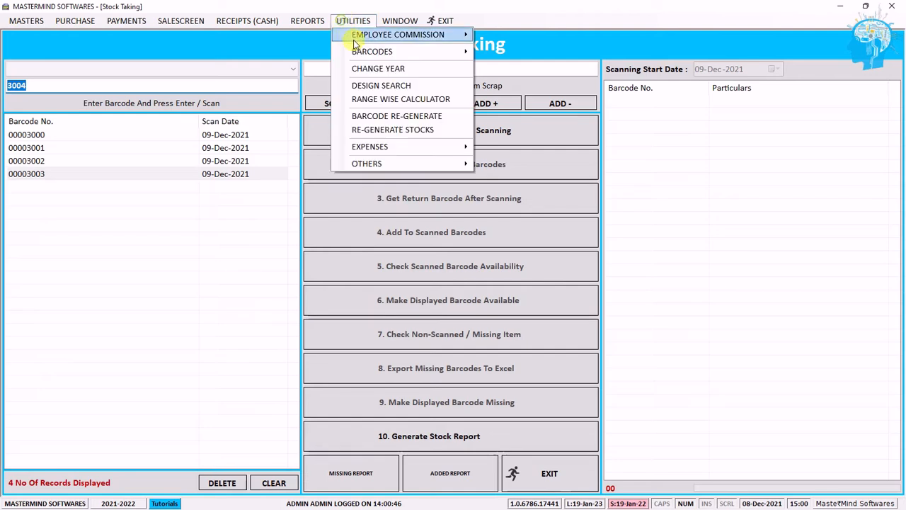
pyautogui.moveTo(451, 57)
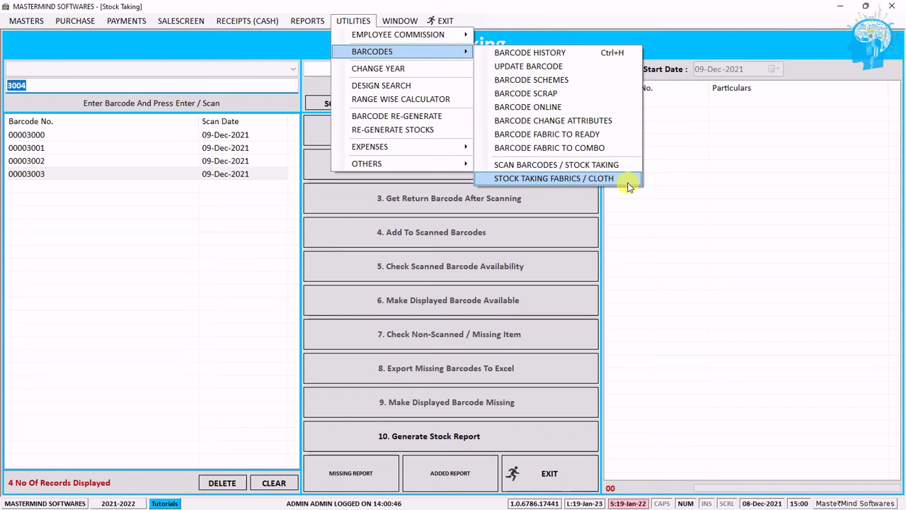
pyautogui.click(197, 153)
pyautogui.click(195, 149)
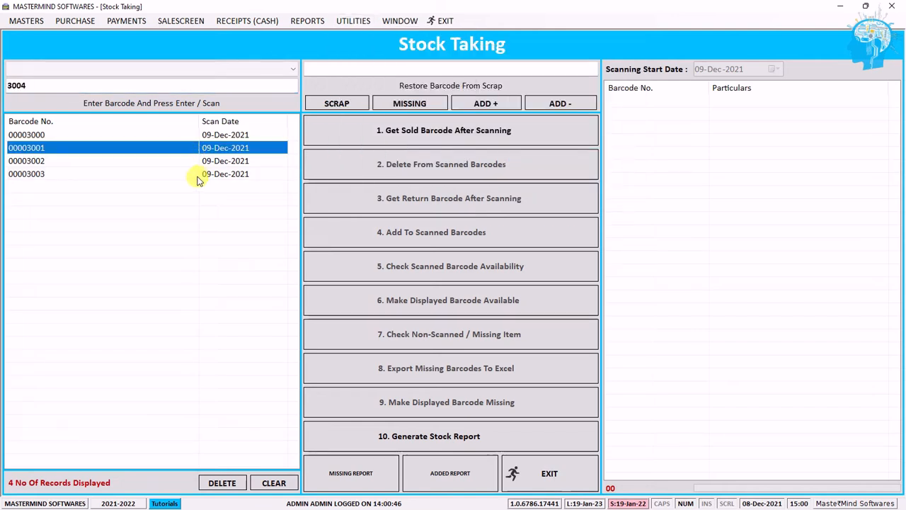
pyautogui.click(193, 173)
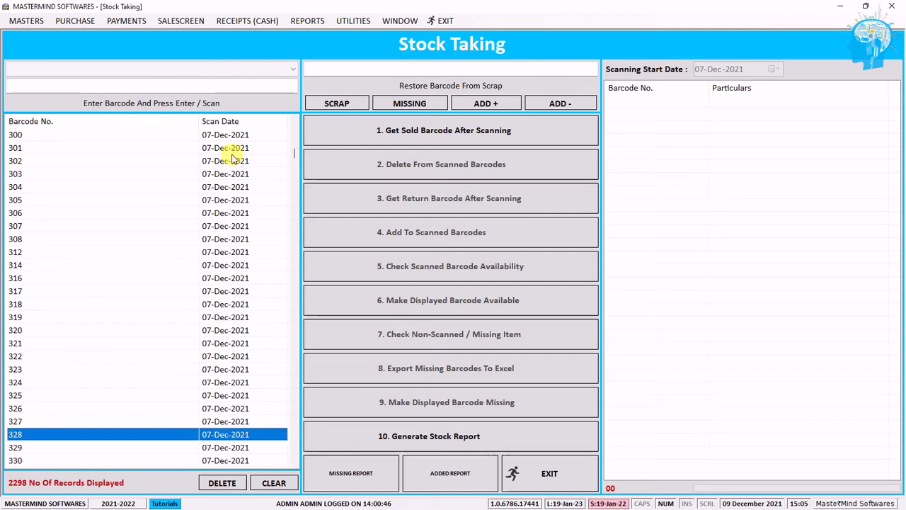
# Look through the scanned barcode list from the 300-range barcodes down to its end, checking barcodes and scan dates
pyautogui.click(173, 228)
pyautogui.scroll(-12, 188, 252)
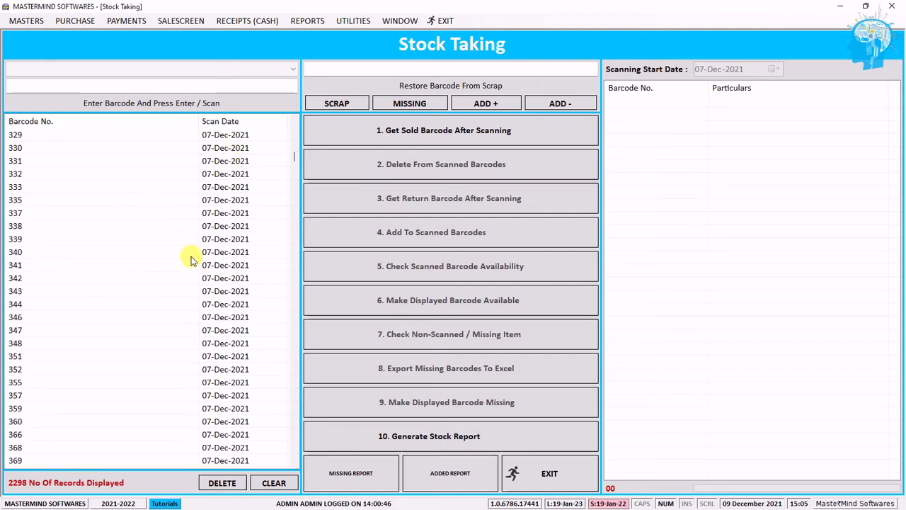
pyautogui.scroll(-5, 190, 260)
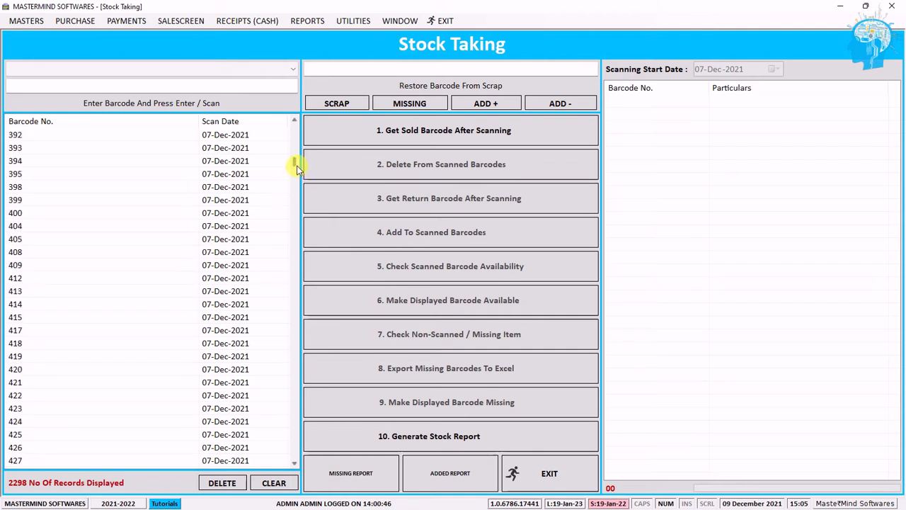
pyautogui.moveTo(295, 162); pyautogui.dragTo(278, 452)
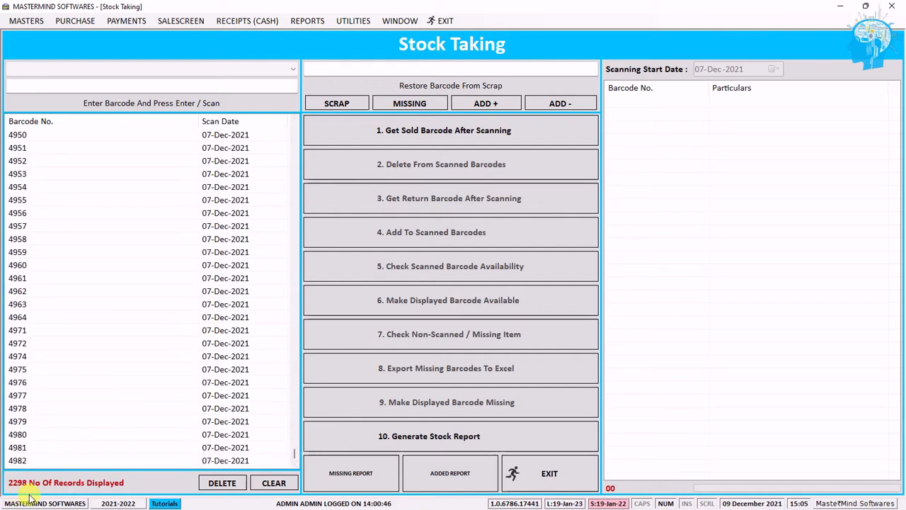
pyautogui.click(96, 354)
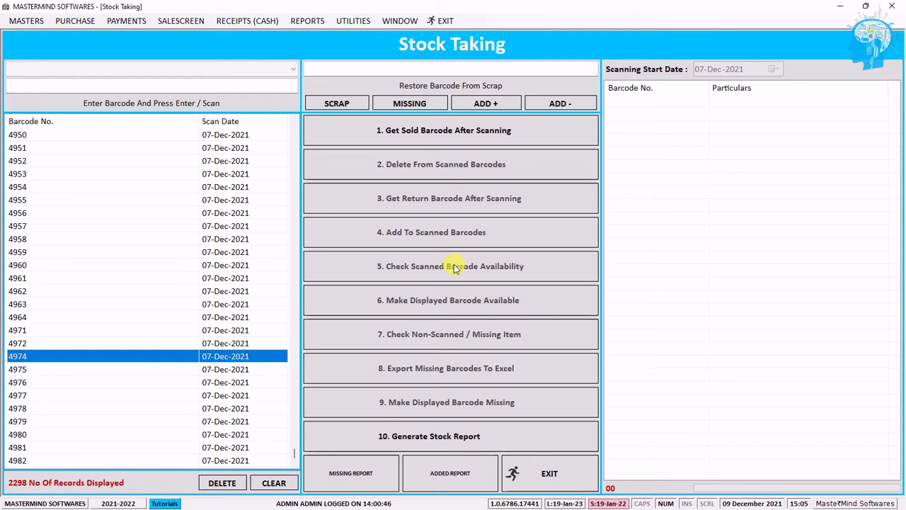
pyautogui.click(228, 214)
pyautogui.click(189, 85)
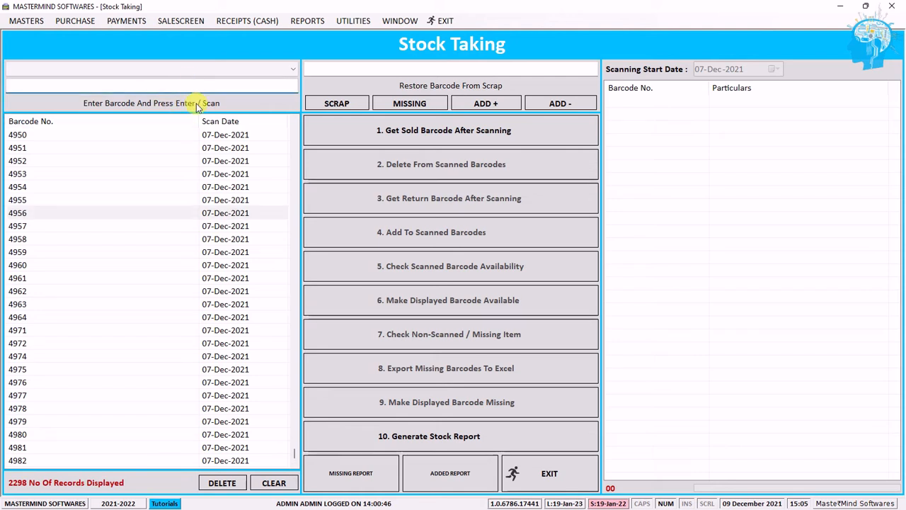
pyautogui.click(210, 189)
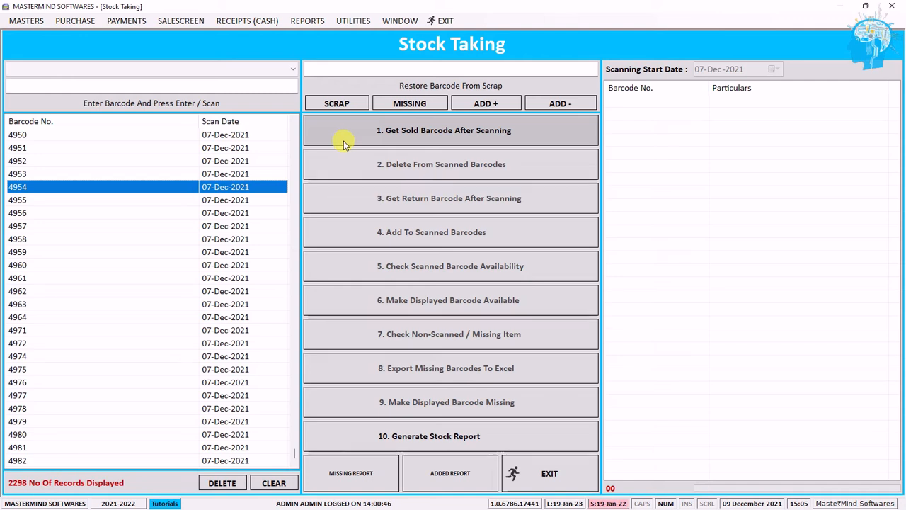
pyautogui.click(230, 174)
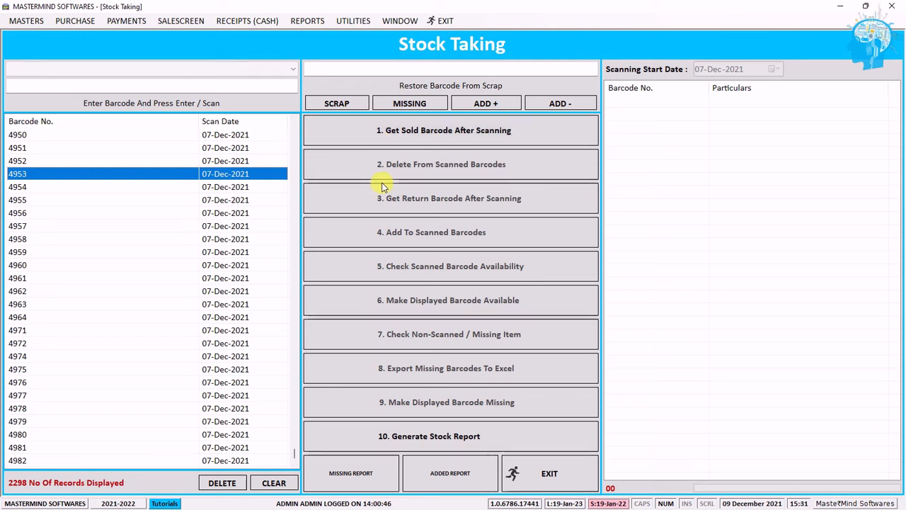
# Generate the Item Wise Summary pending stock report without any filters
pyautogui.click(307, 21)
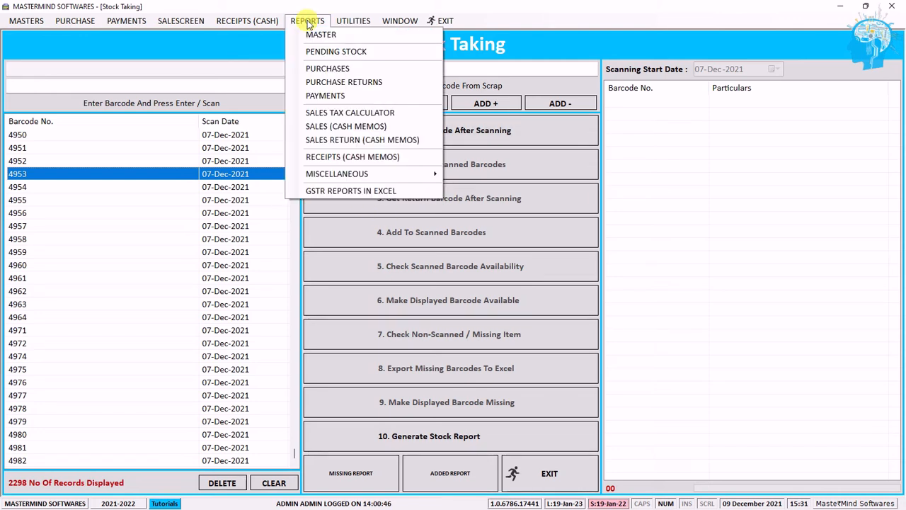
pyautogui.click(403, 54)
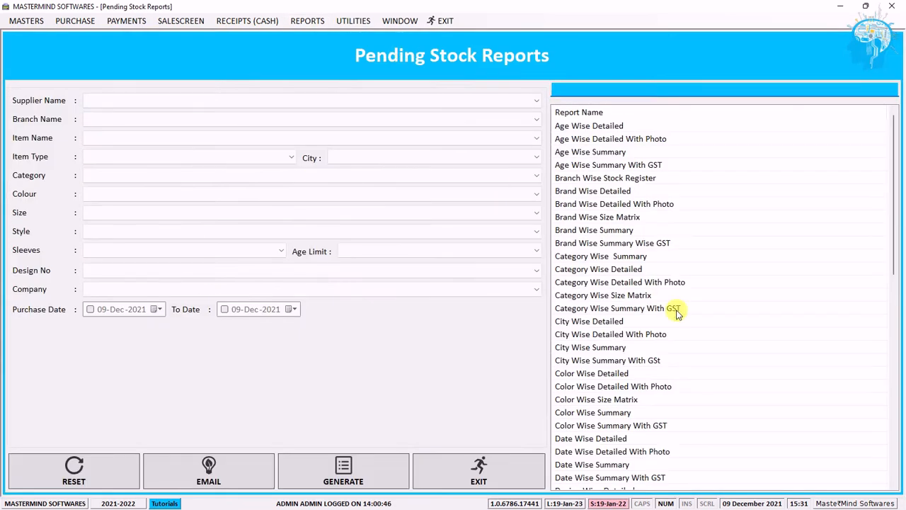
pyautogui.click(676, 313)
pyautogui.scroll(-6, 670, 322)
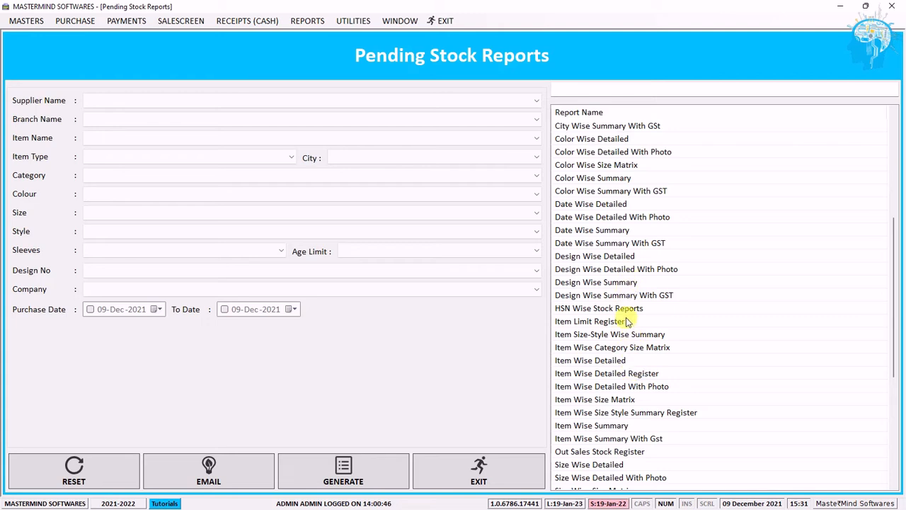
pyautogui.click(634, 427)
pyautogui.scroll(-2, 591, 389)
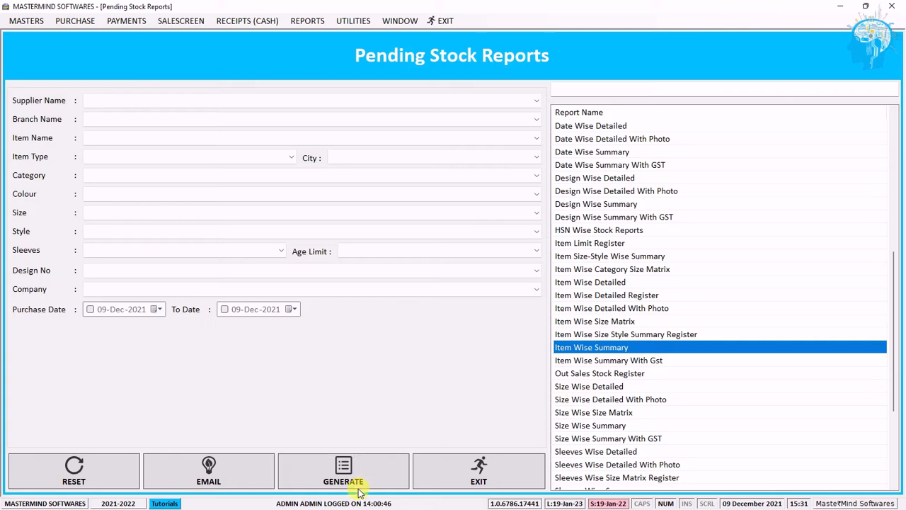
pyautogui.click(343, 471)
pyautogui.click(446, 301)
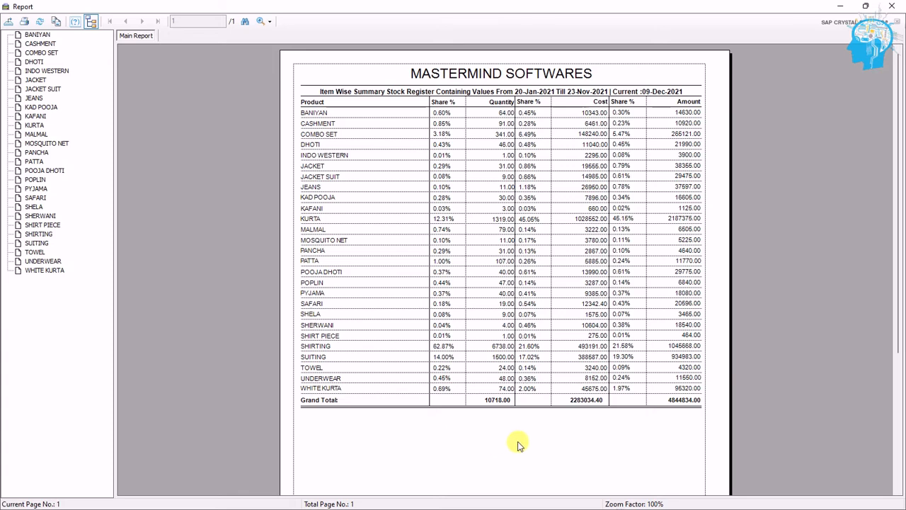
# Check the grand total quantity in the Item Wise Summary report, and return to the Stock Taking screen
pyautogui.click(502, 402)
pyautogui.click(495, 431)
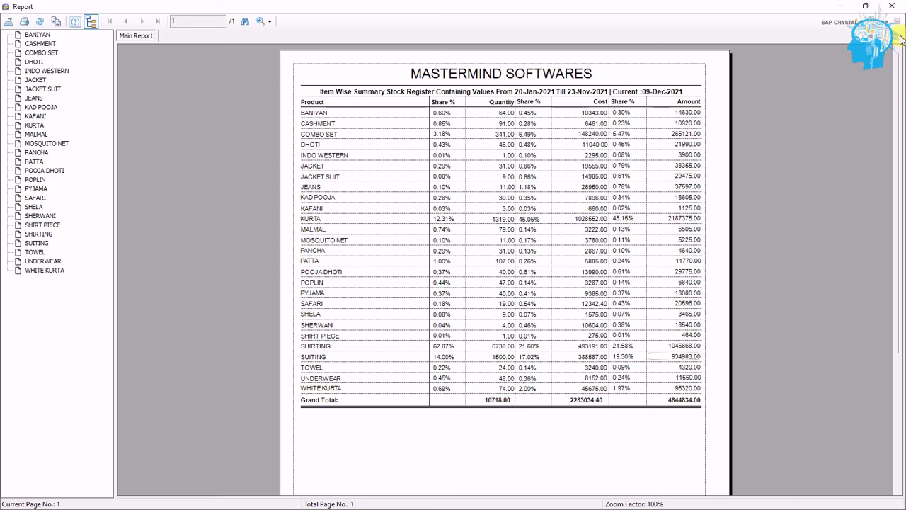
pyautogui.click(896, 8)
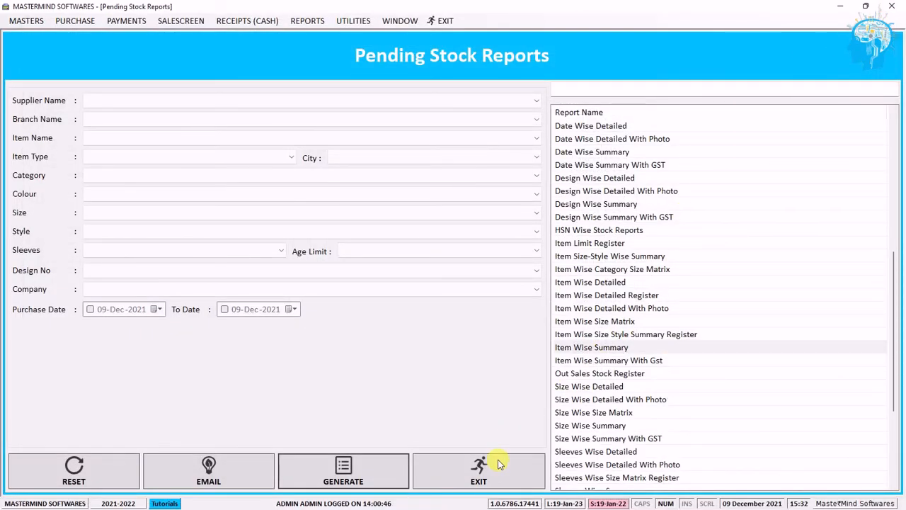
pyautogui.click(492, 481)
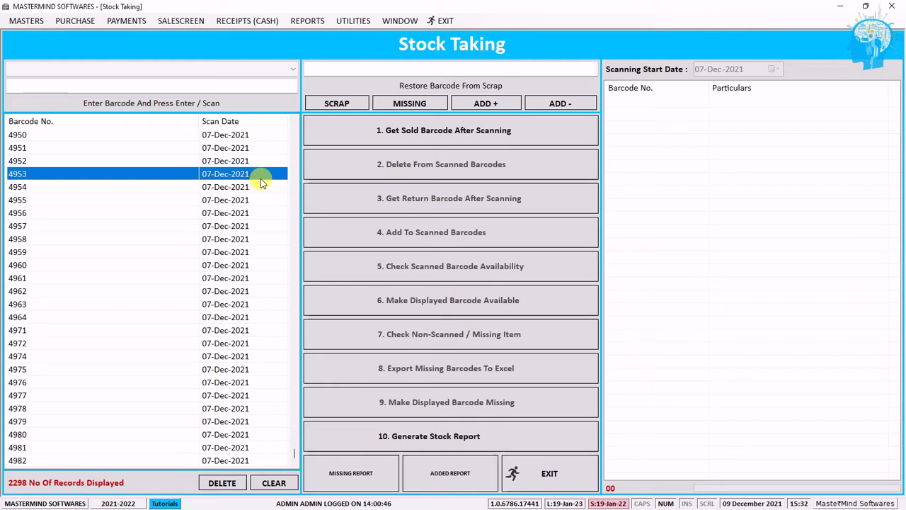
# Re-generate all stocks, confirming the prompt and closing the completion message
pyautogui.click(363, 22)
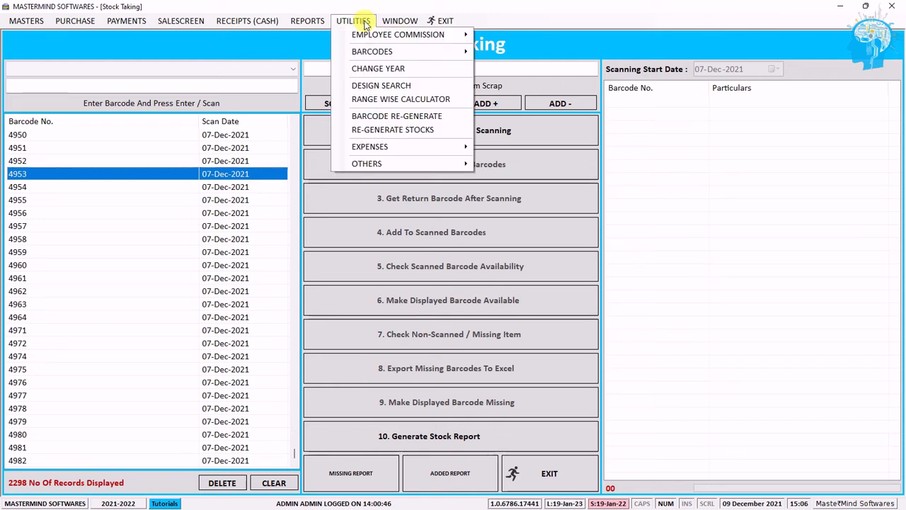
pyautogui.click(461, 133)
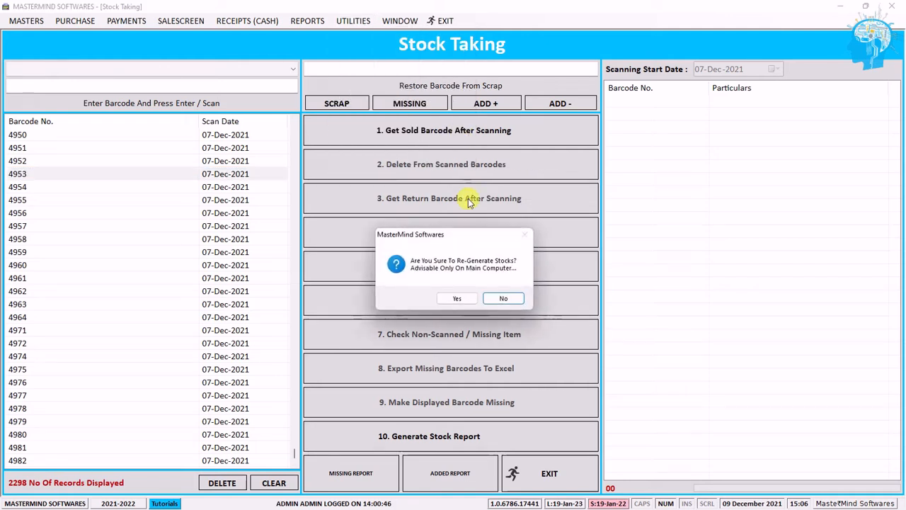
pyautogui.click(469, 303)
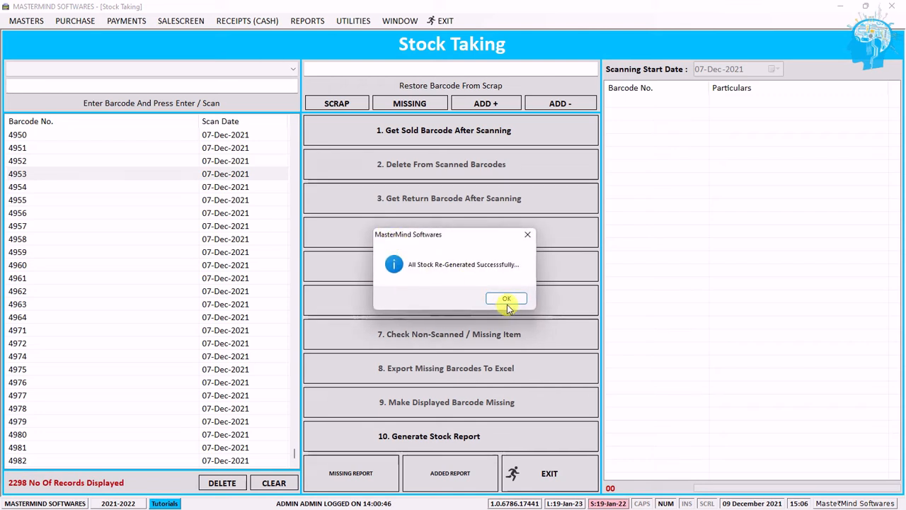
pyautogui.click(507, 300)
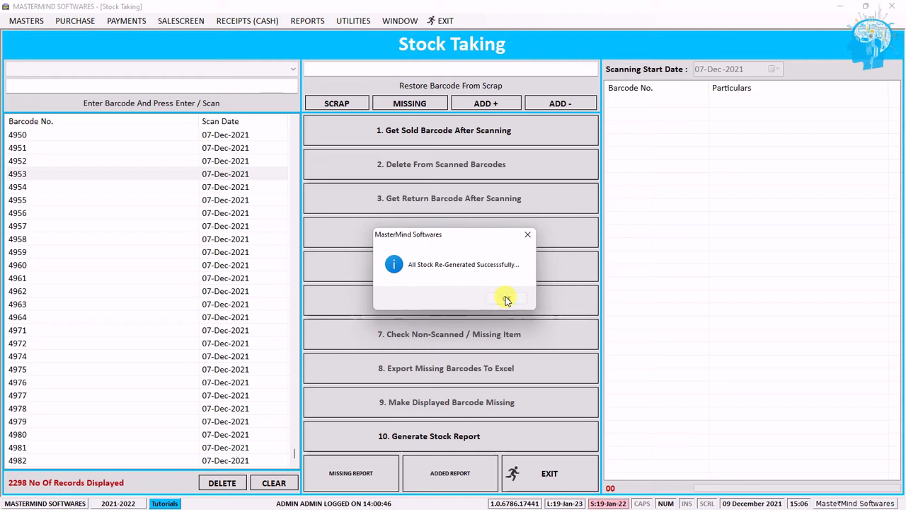
pyautogui.click(506, 299)
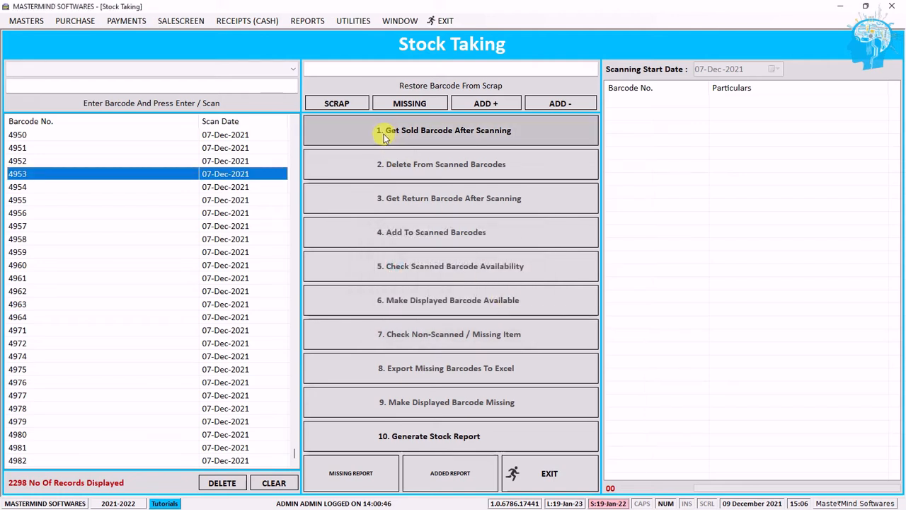
# Look back through the scanned barcode list from its last entries to the 3100-range barcodes
pyautogui.click(260, 136)
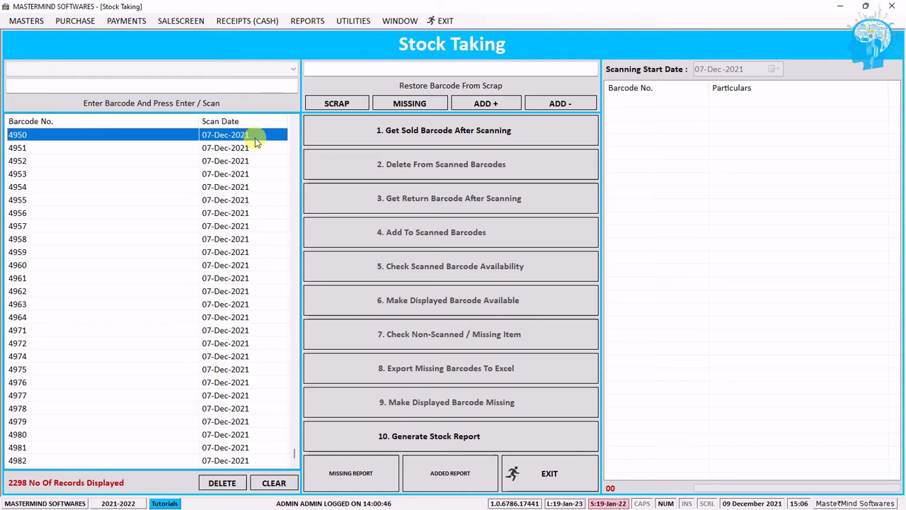
pyautogui.click(257, 200)
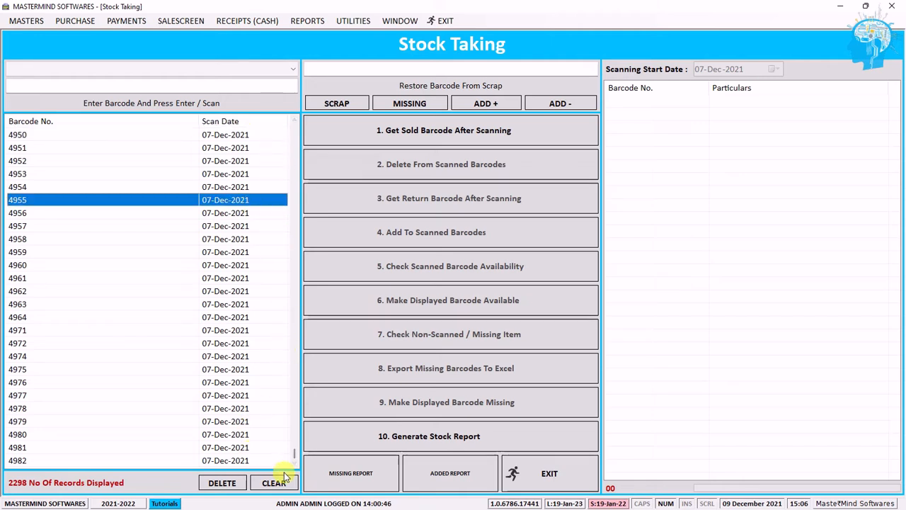
pyautogui.click(229, 356)
pyautogui.scroll(3, 228, 394)
pyautogui.scroll(20, 230, 395)
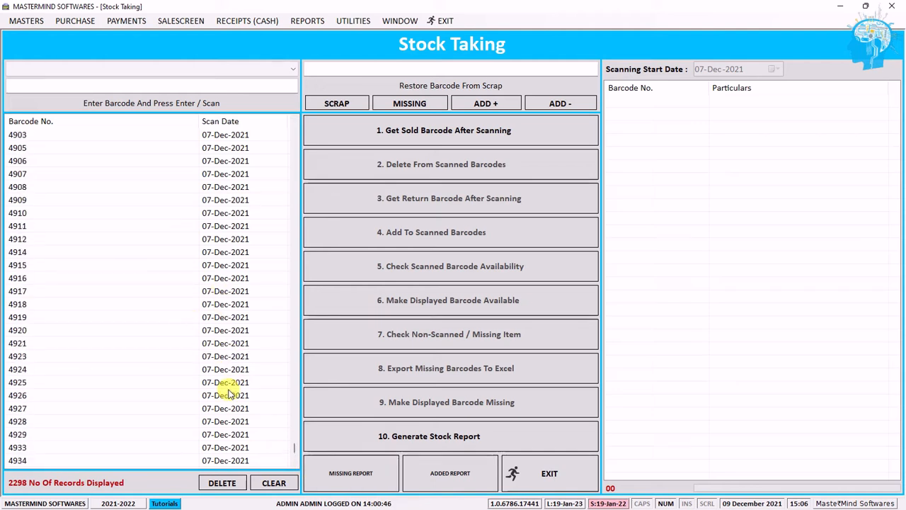
pyautogui.scroll(6, 296, 445)
pyautogui.moveTo(296, 445); pyautogui.dragTo(298, 337)
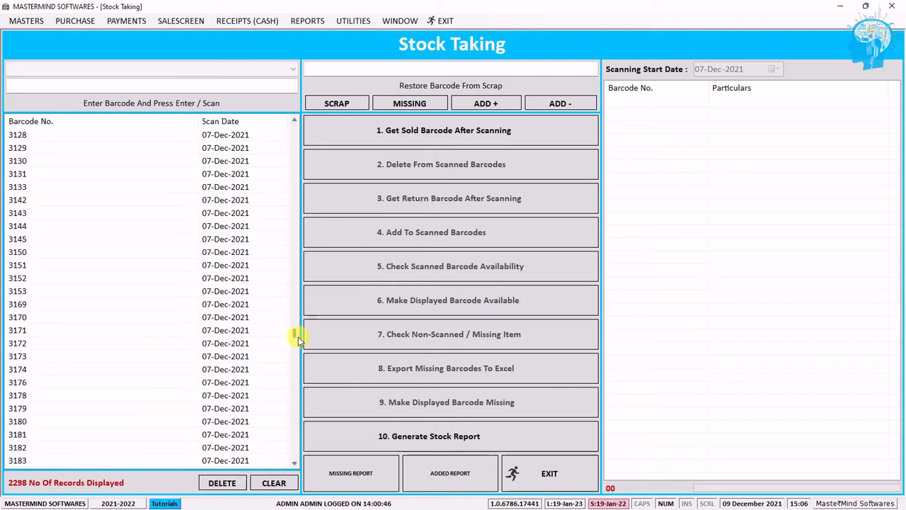
# Find the barcodes beginning with 300 in the scanned list and look through the entries following 3003
pyautogui.click(191, 239)
pyautogui.press('Down')
pyautogui.press('Home')
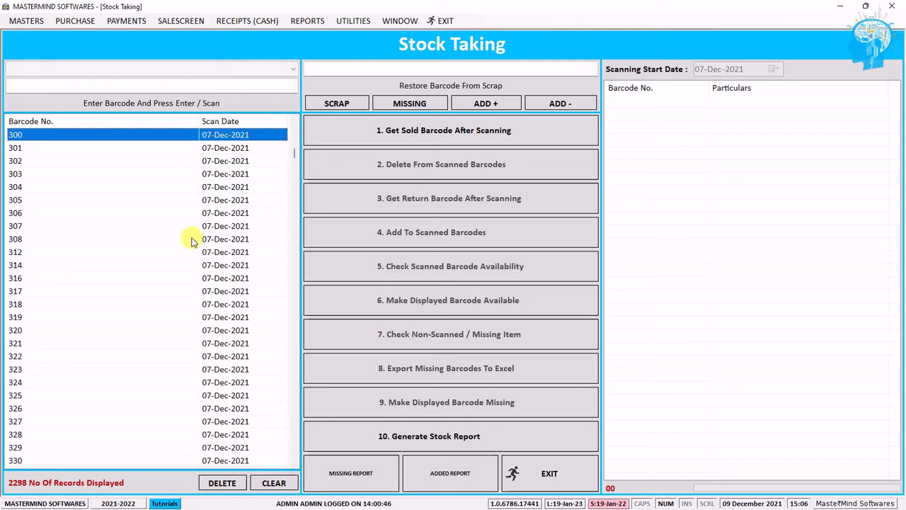
pyautogui.scroll(-6, 122, 239)
pyautogui.click(124, 240)
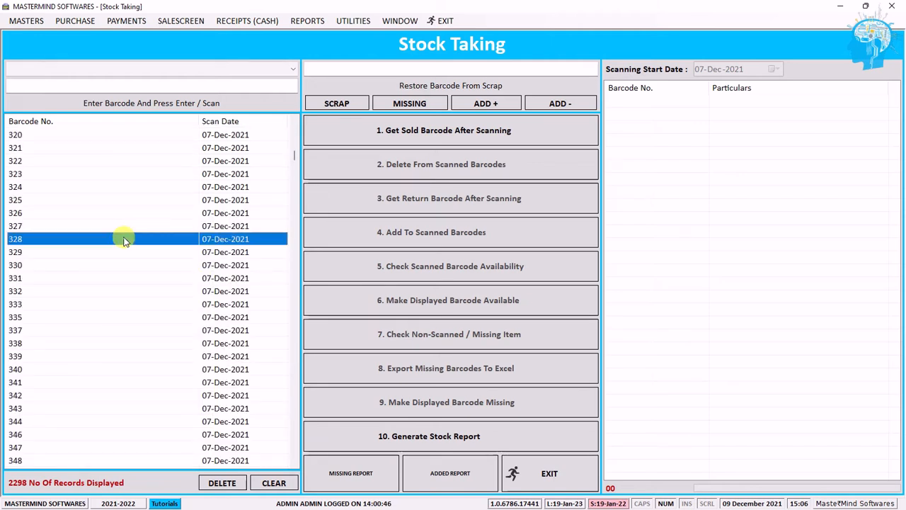
pyautogui.write('300')
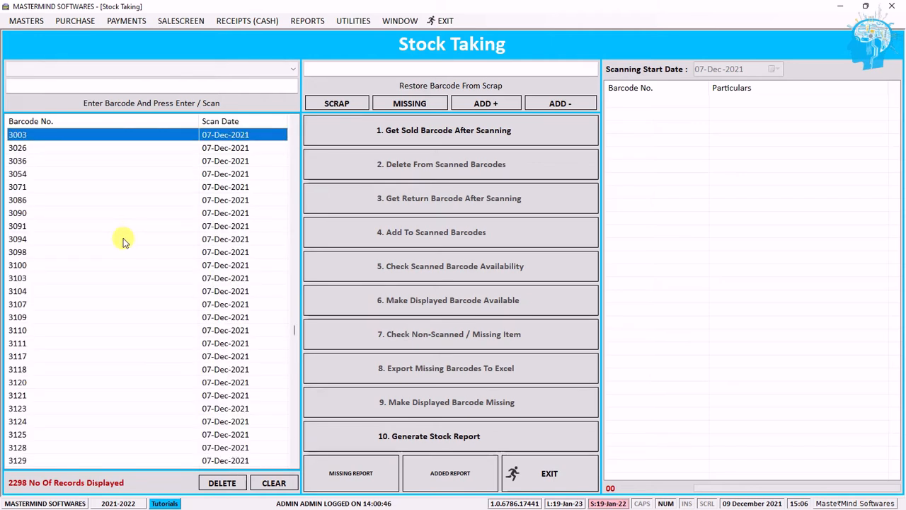
pyautogui.scroll(-8, 124, 240)
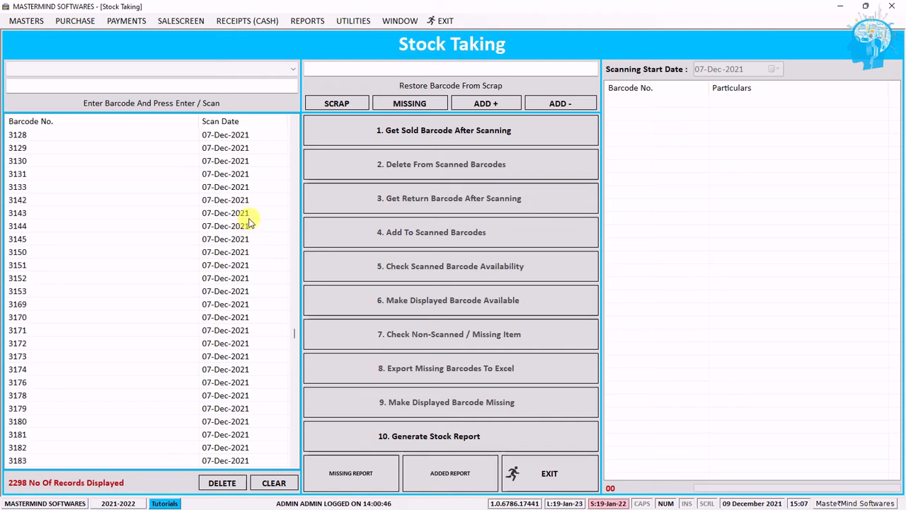
pyautogui.click(259, 183)
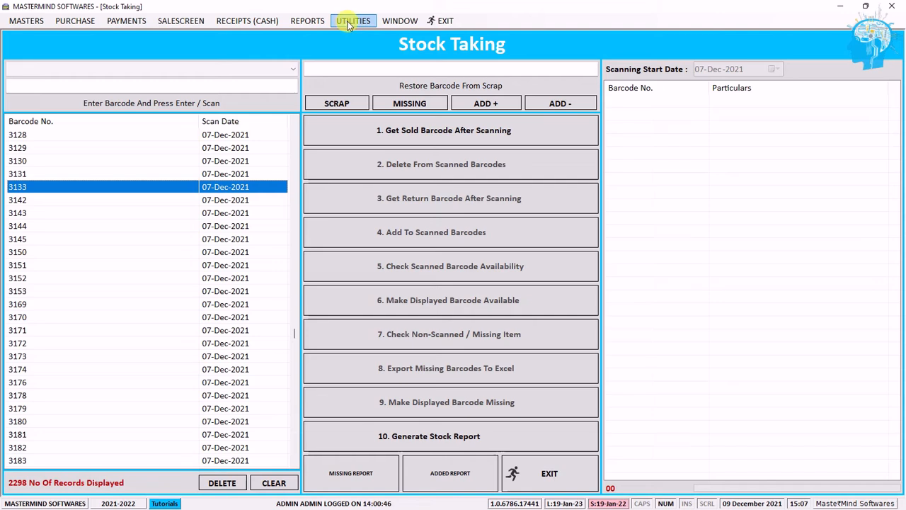
# Get the barcodes sold after scanning and delete them from the scanned barcodes
pyautogui.click(538, 139)
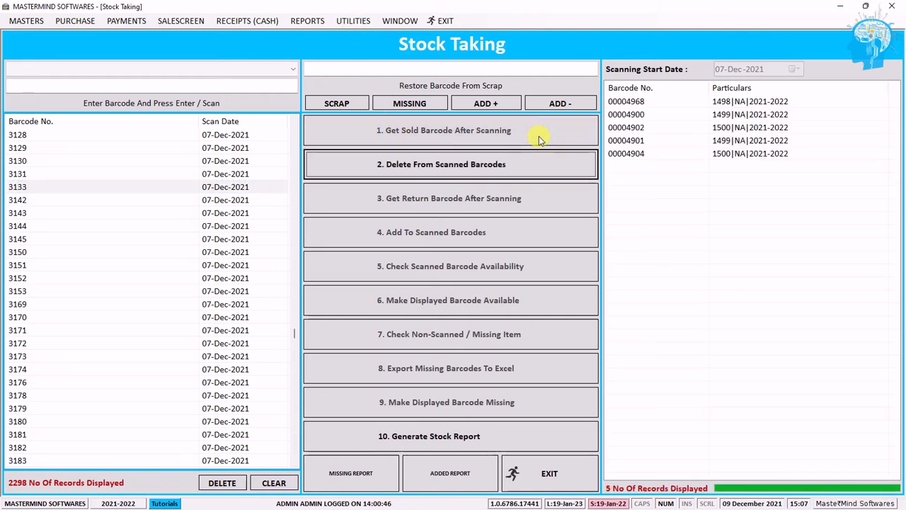
pyautogui.click(725, 159)
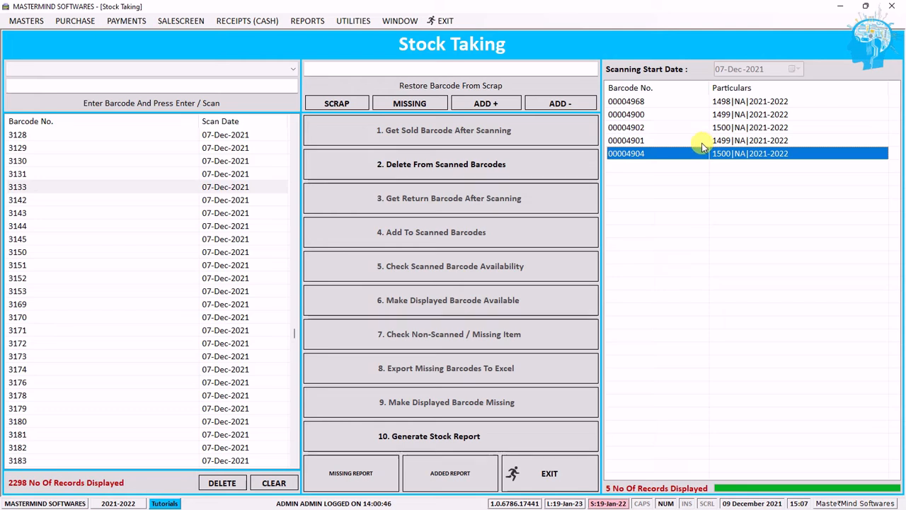
pyautogui.click(156, 240)
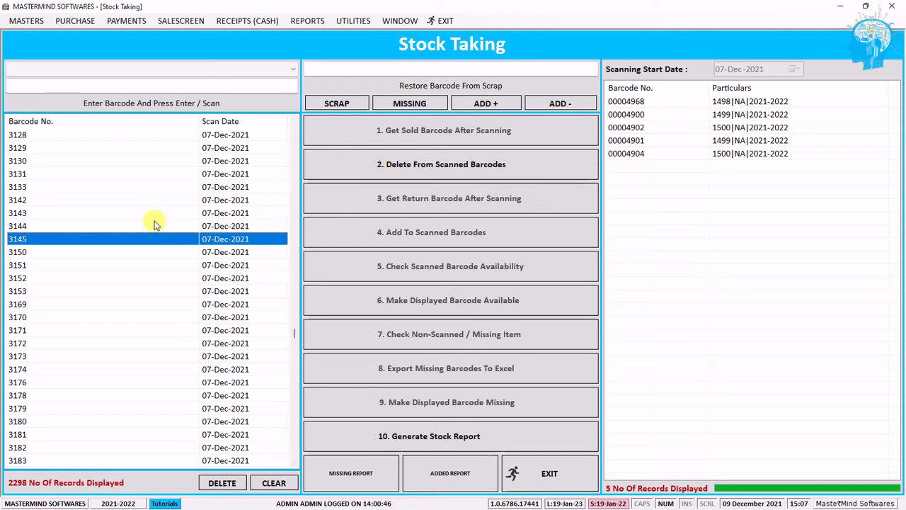
pyautogui.click(530, 174)
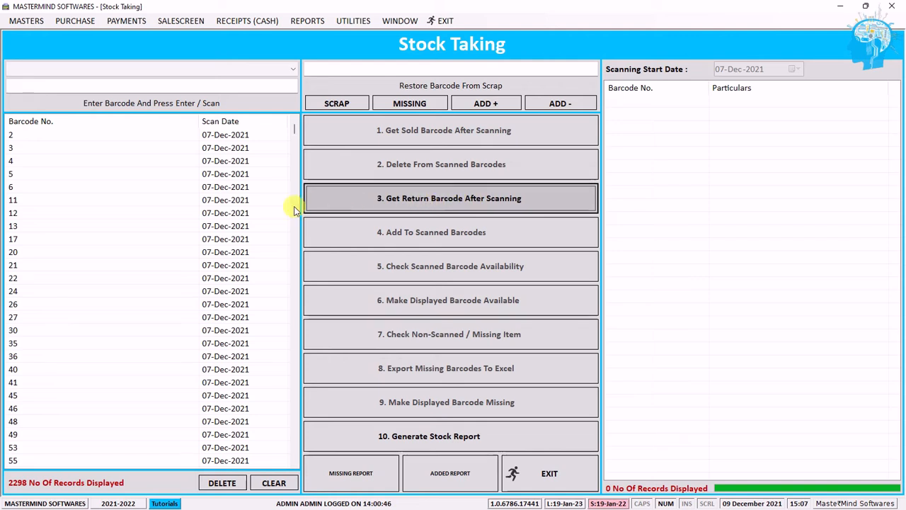
# Get the barcodes returned after scanning
pyautogui.click(228, 214)
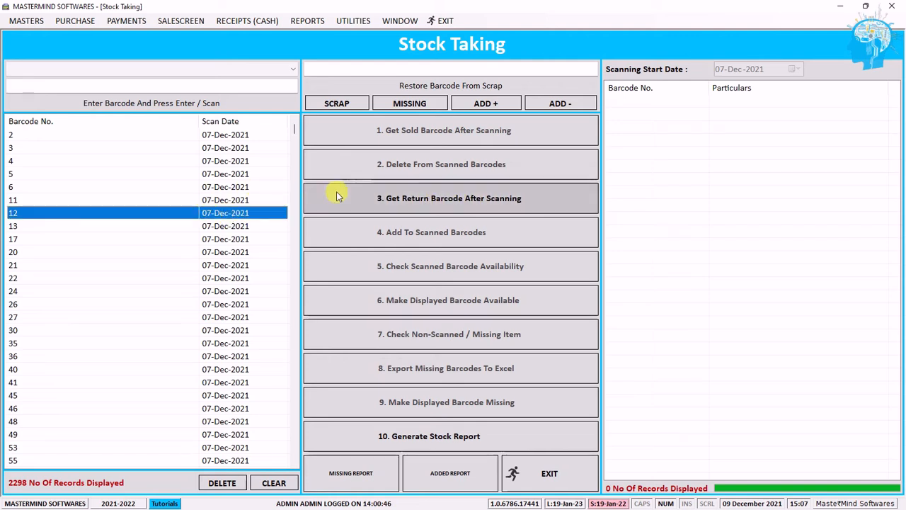
pyautogui.click(537, 204)
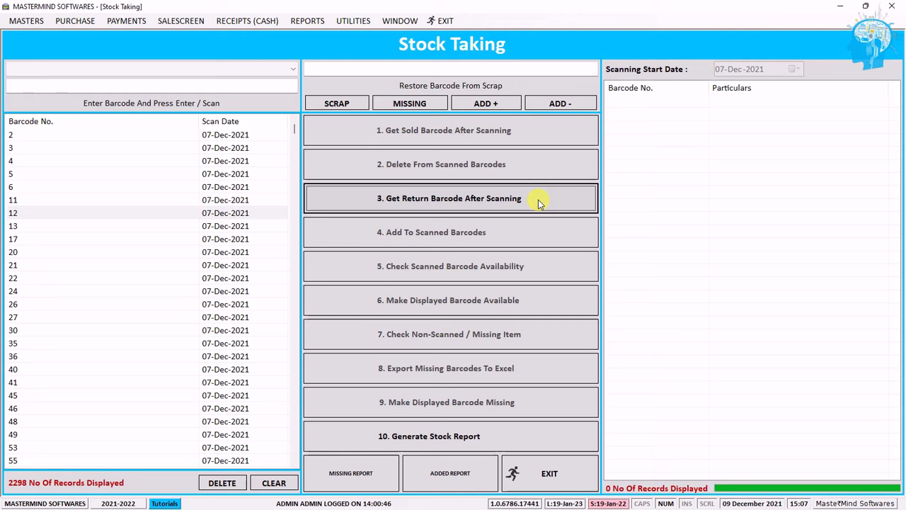
# Add the barcodes returned after scanning to the scanned barcodes
pyautogui.press('Tab')
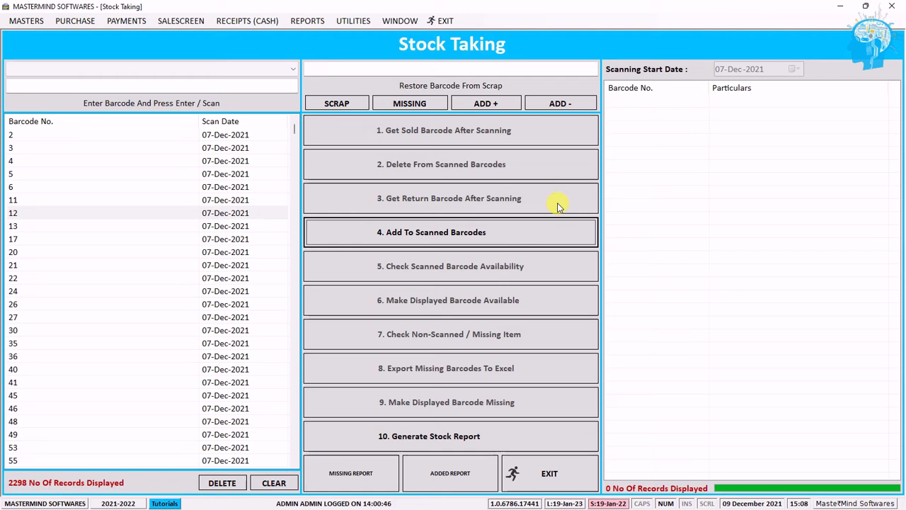
pyautogui.click(560, 238)
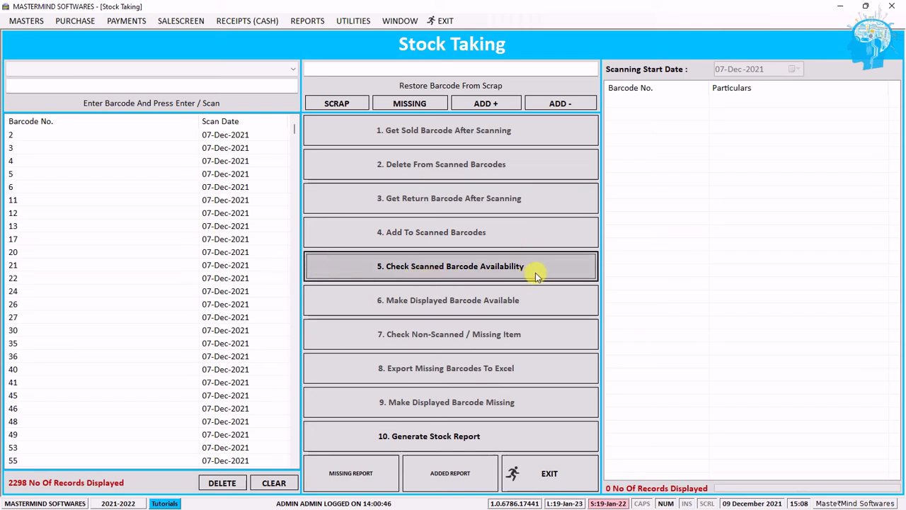
# Check the availability of the scanned barcodes and make the displayed barcodes available
pyautogui.click(238, 253)
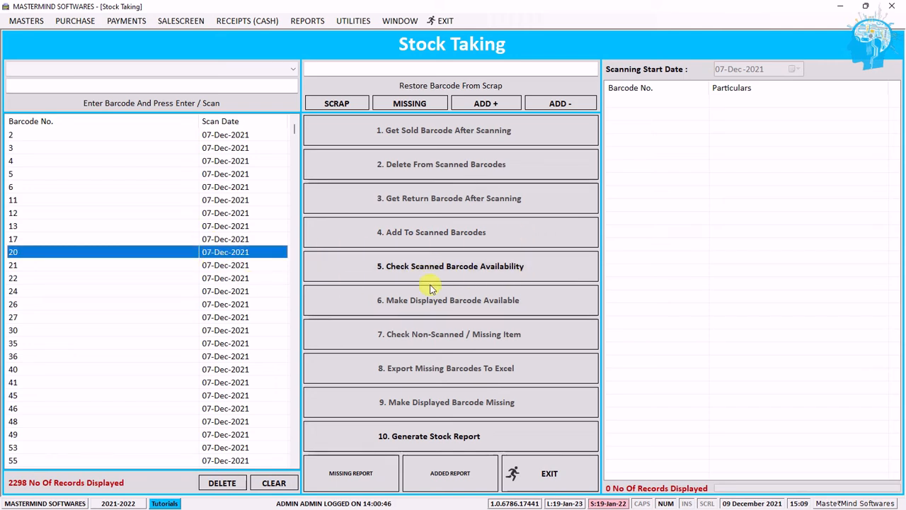
pyautogui.click(559, 267)
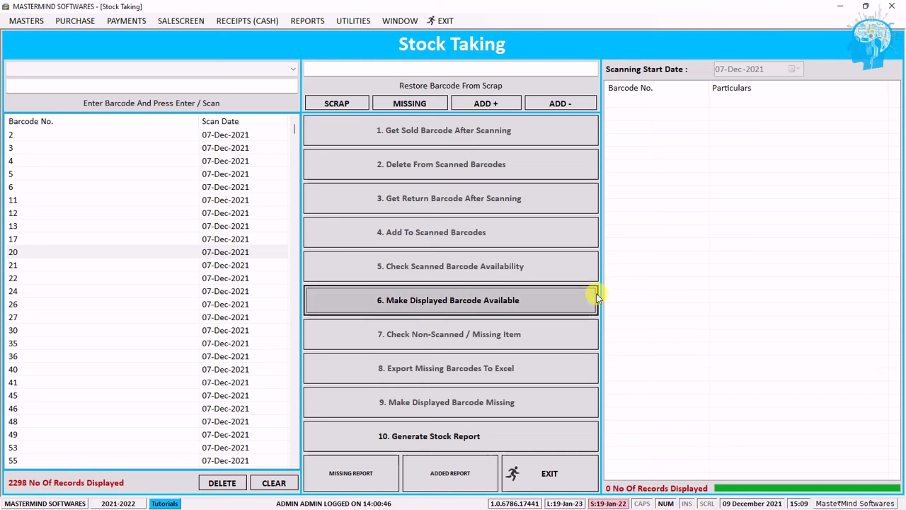
pyautogui.click(570, 299)
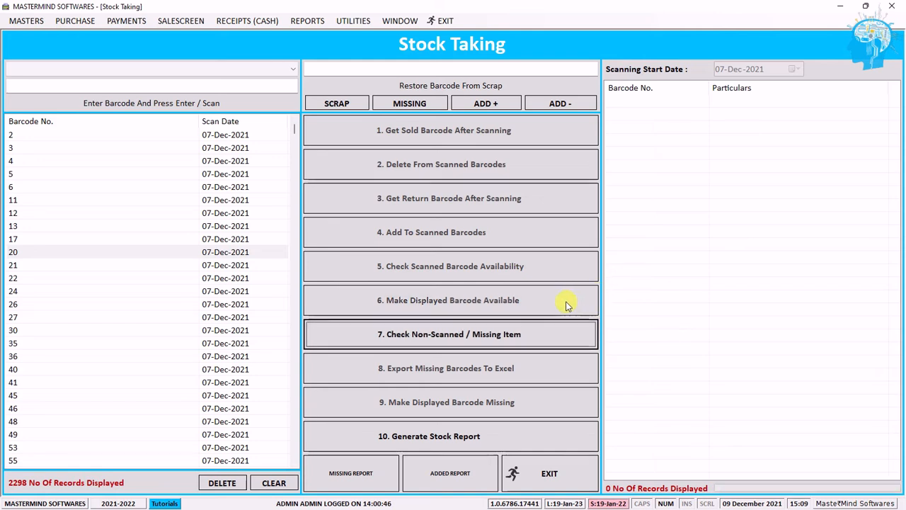
# Check for non-scanned or missing items and look through the missing barcodes towards the end of their list
pyautogui.click(259, 310)
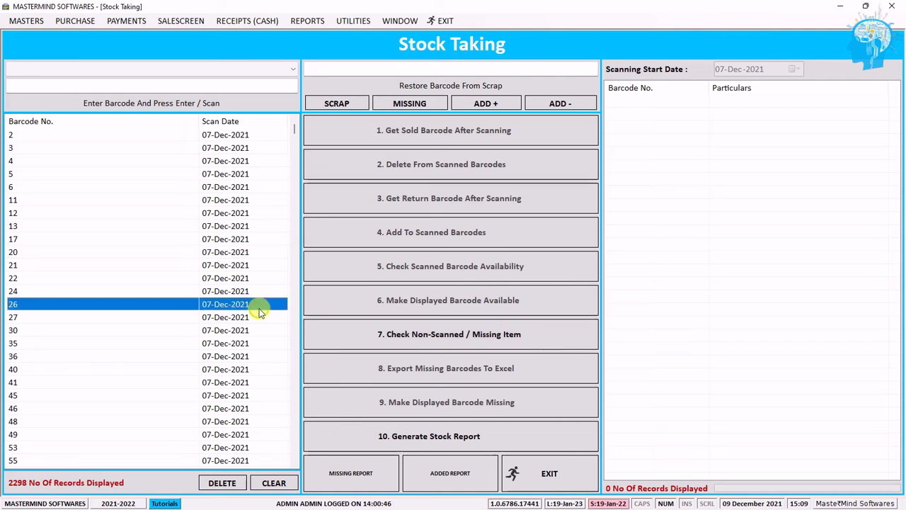
pyautogui.scroll(-1, 259, 310)
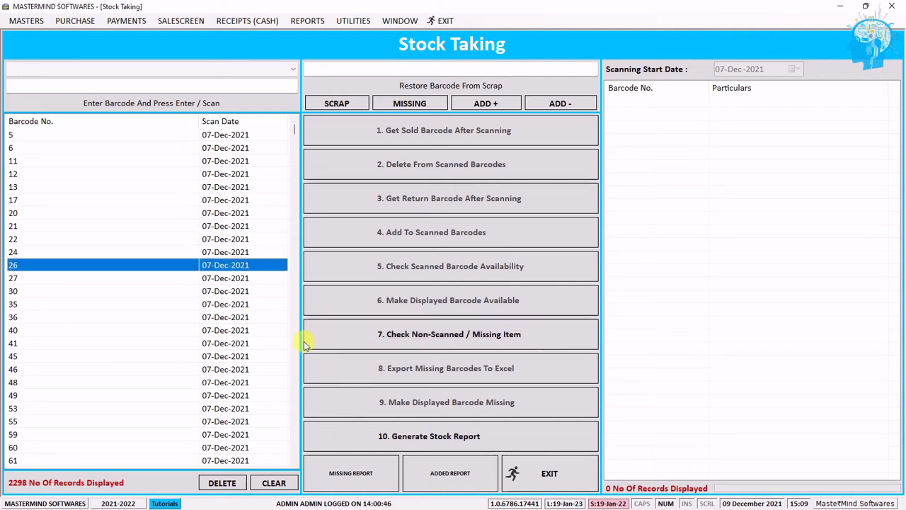
pyautogui.click(541, 340)
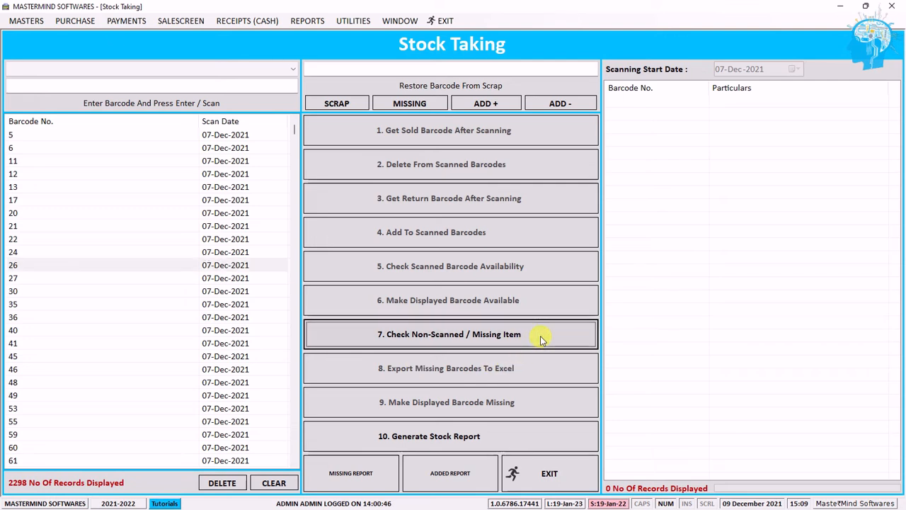
pyautogui.click(541, 340)
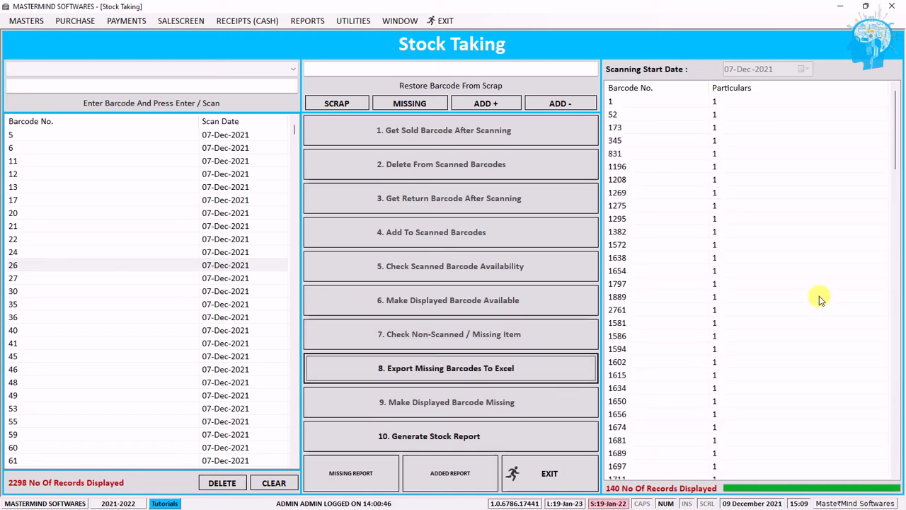
pyautogui.click(819, 299)
pyautogui.scroll(-10, 819, 296)
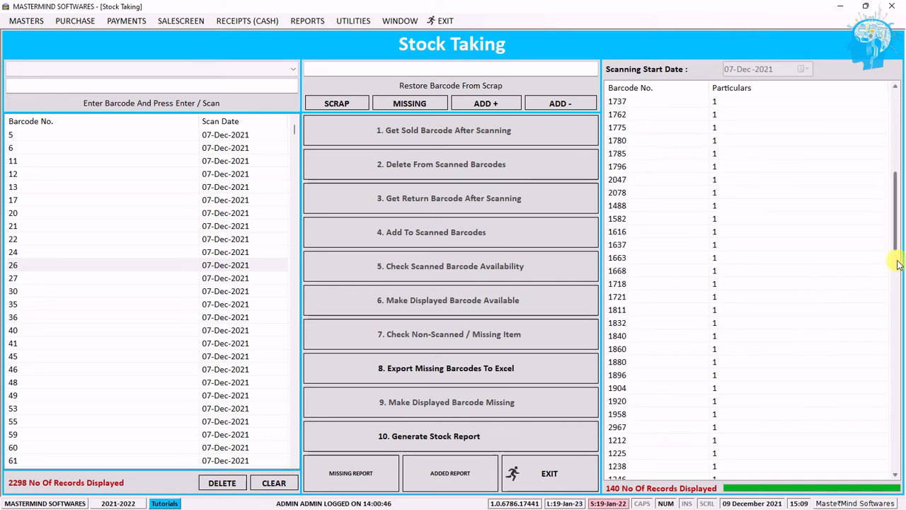
pyautogui.scroll(-18, 896, 244)
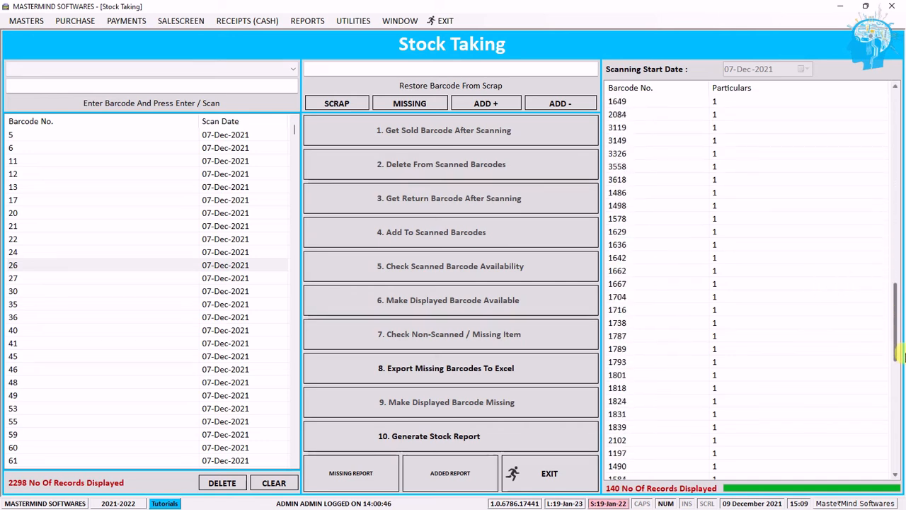
pyautogui.moveTo(900, 402); pyautogui.dragTo(902, 448)
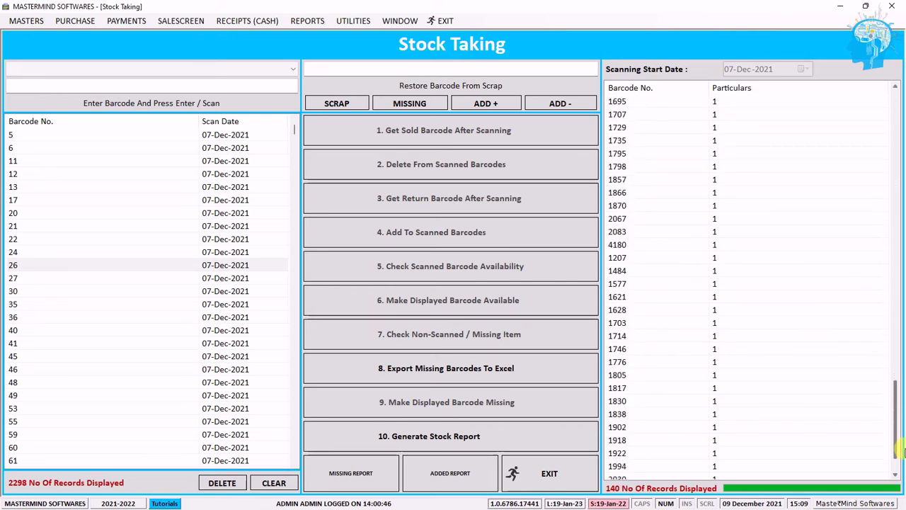
# Look up the barcode history of missing barcode 2083, going through its item, purchase and pending stock entries
pyautogui.click(647, 232)
pyautogui.scroll(-1, 648, 233)
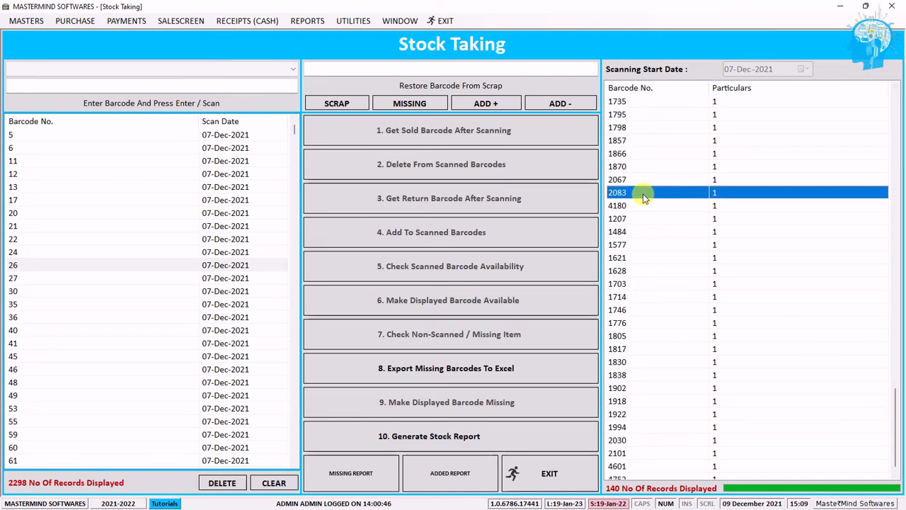
pyautogui.doubleClick(636, 196)
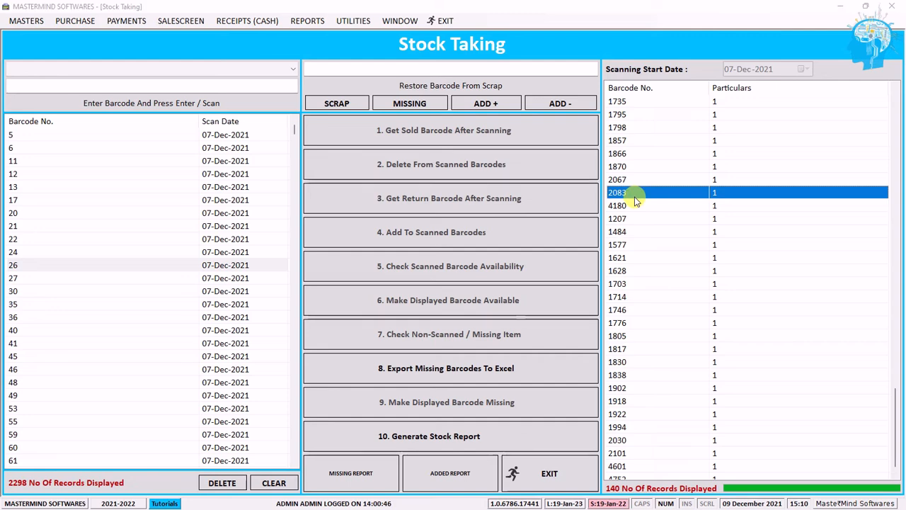
pyautogui.write('2083')
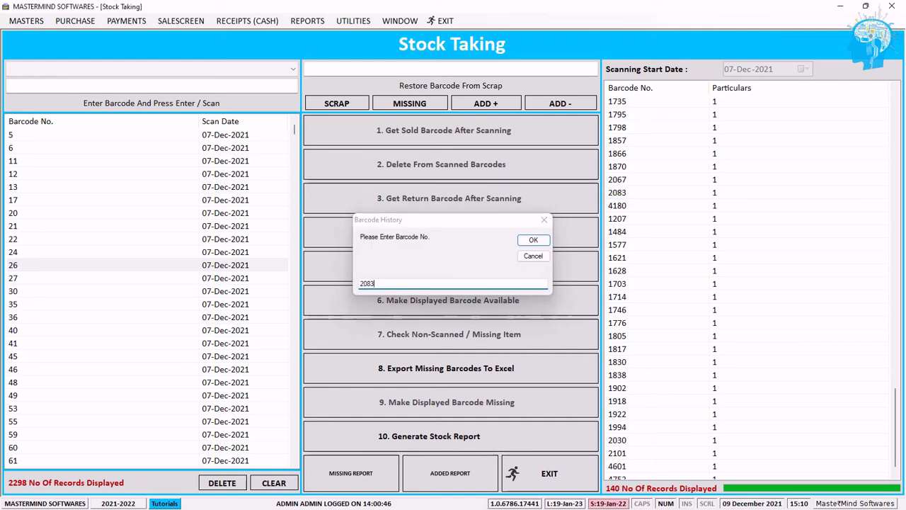
pyautogui.press('Return')
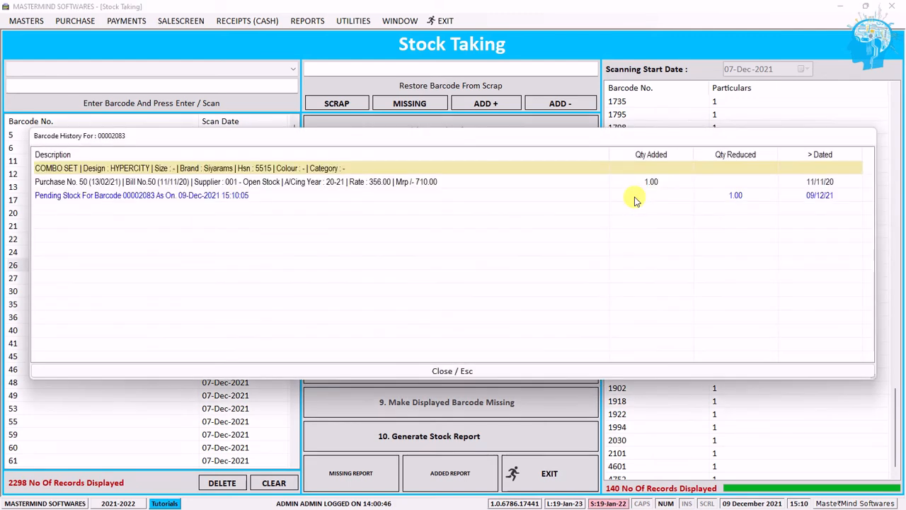
pyautogui.click(179, 170)
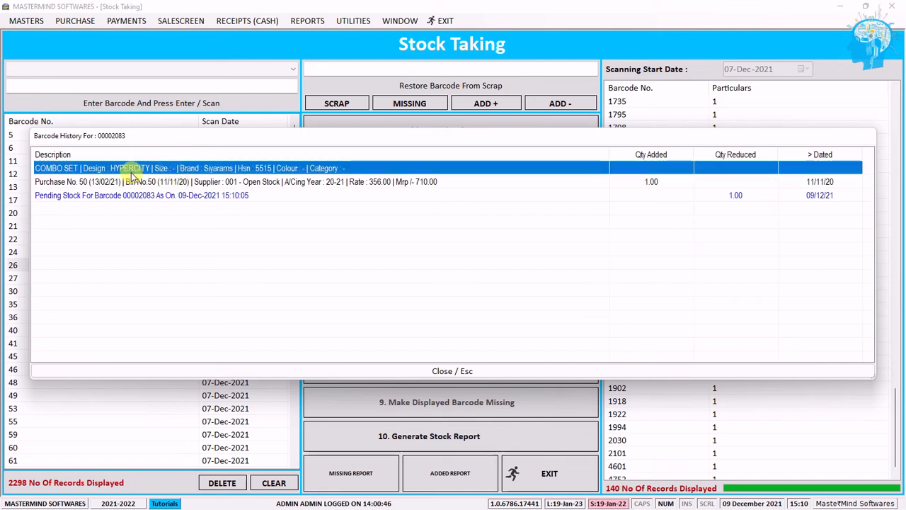
pyautogui.click(156, 182)
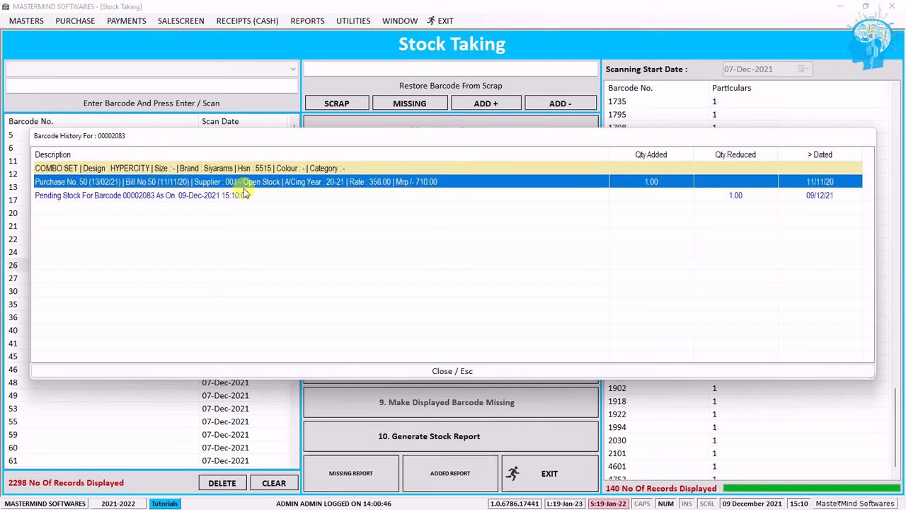
pyautogui.click(315, 198)
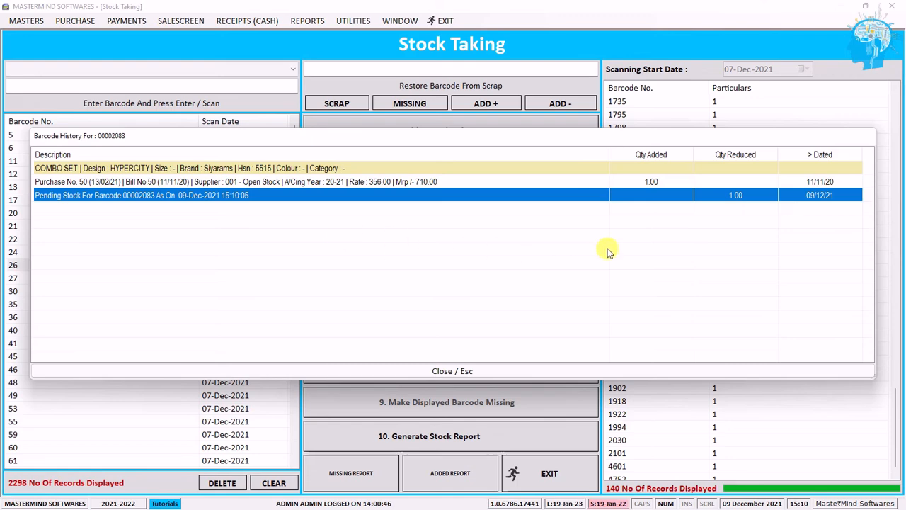
pyautogui.press('Escape')
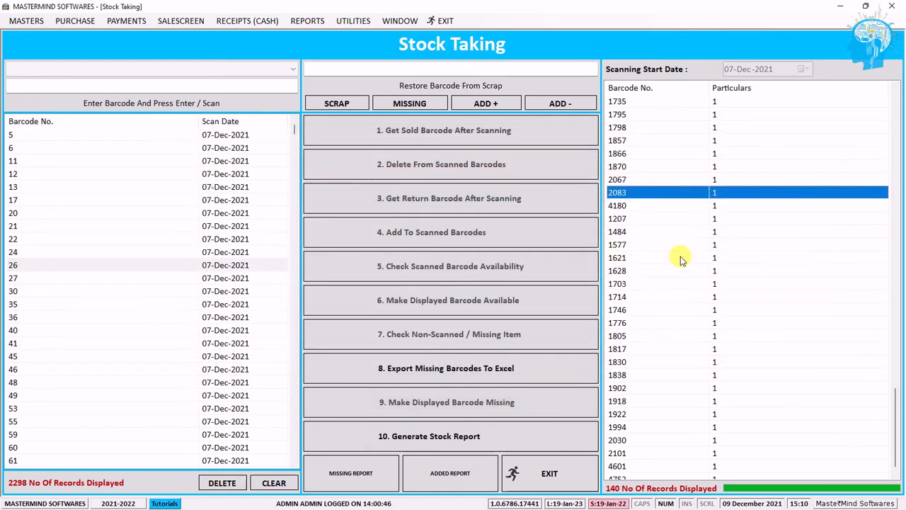
# Export the missing barcodes to Excel, switch to the exported workbook and maximize its window
pyautogui.click(679, 258)
pyautogui.scroll(-1, 680, 253)
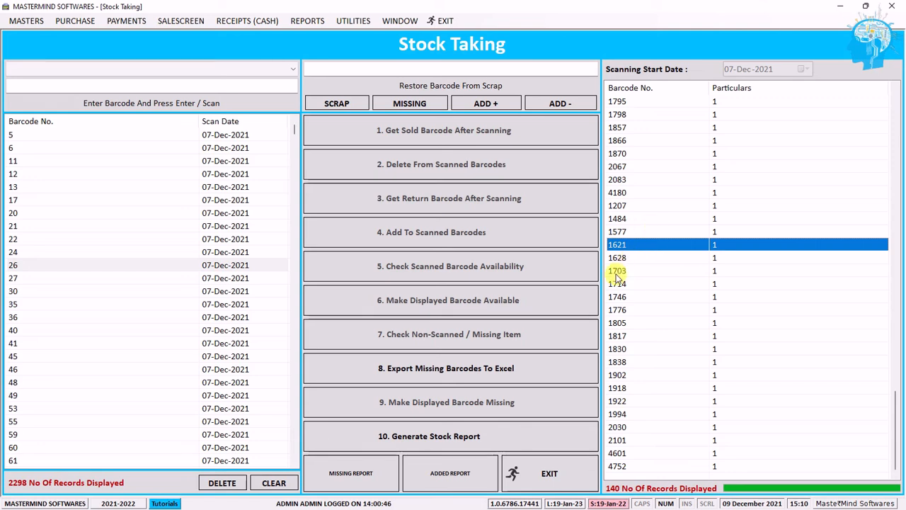
pyautogui.click(536, 376)
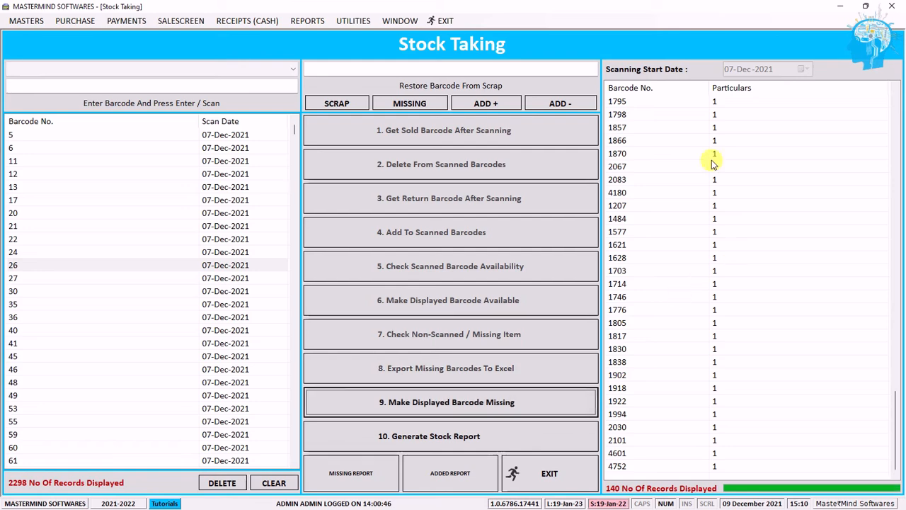
pyautogui.click(840, 7)
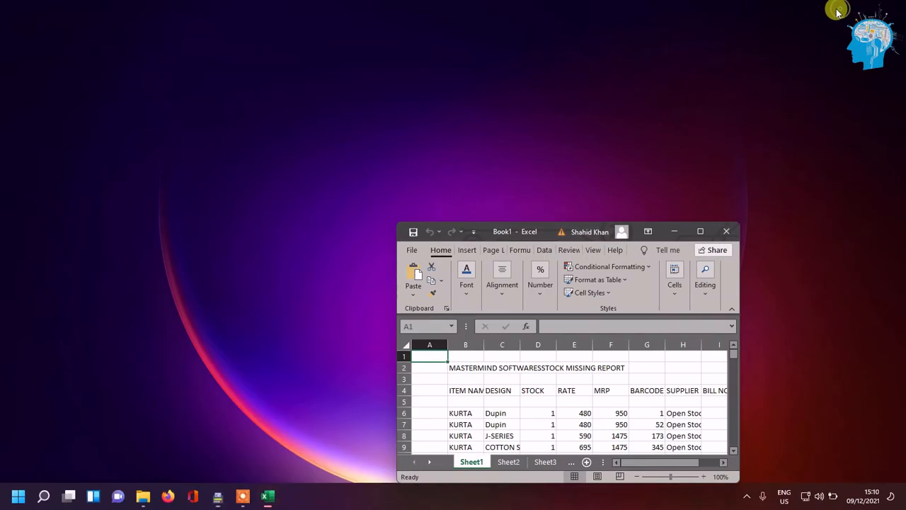
pyautogui.click(707, 230)
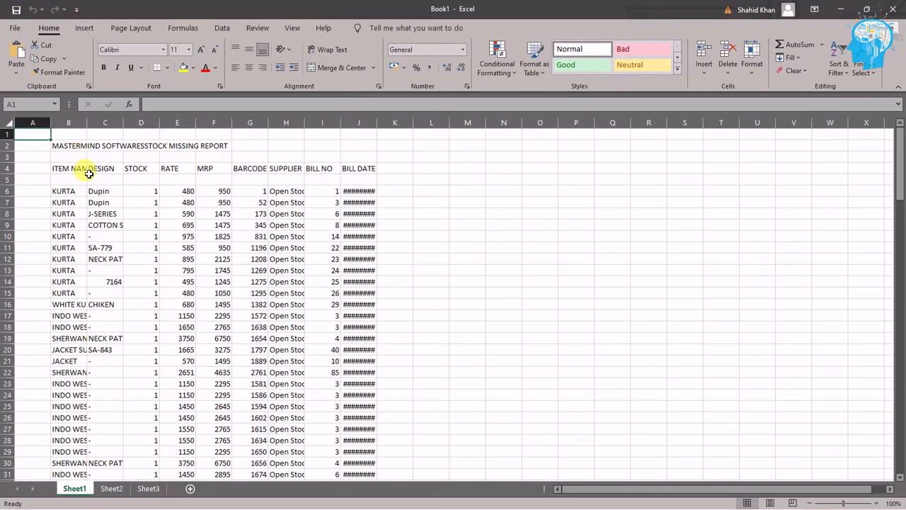
# Go through the first item's details in the stock missing report and fit the BILL DATE column to its contents
pyautogui.click(78, 169)
pyautogui.click(74, 191)
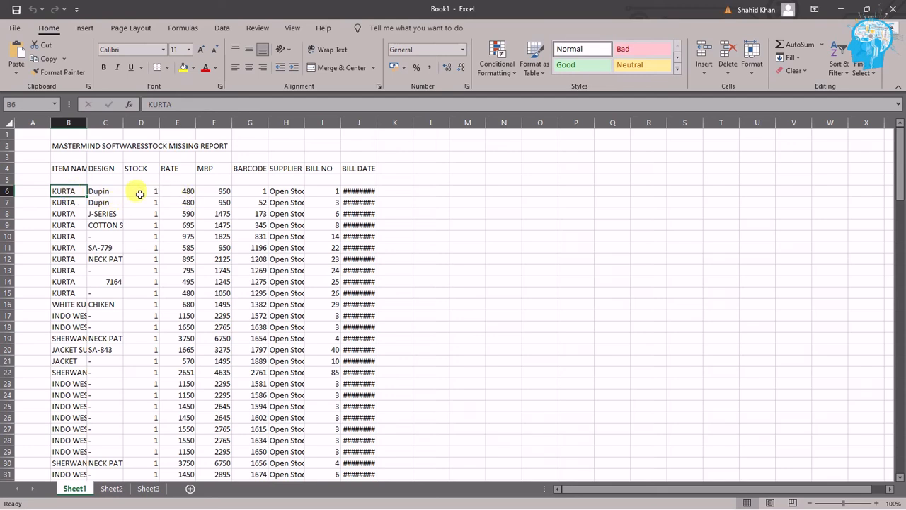
pyautogui.click(259, 194)
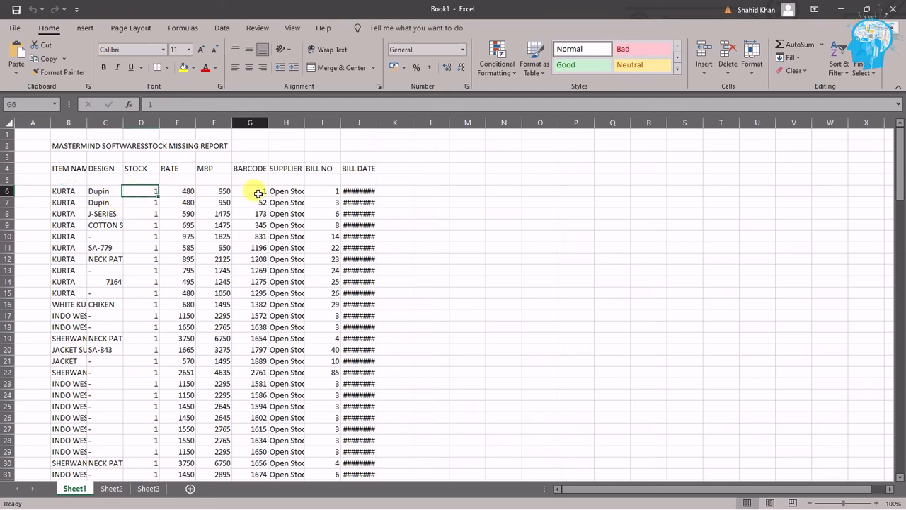
pyautogui.click(321, 191)
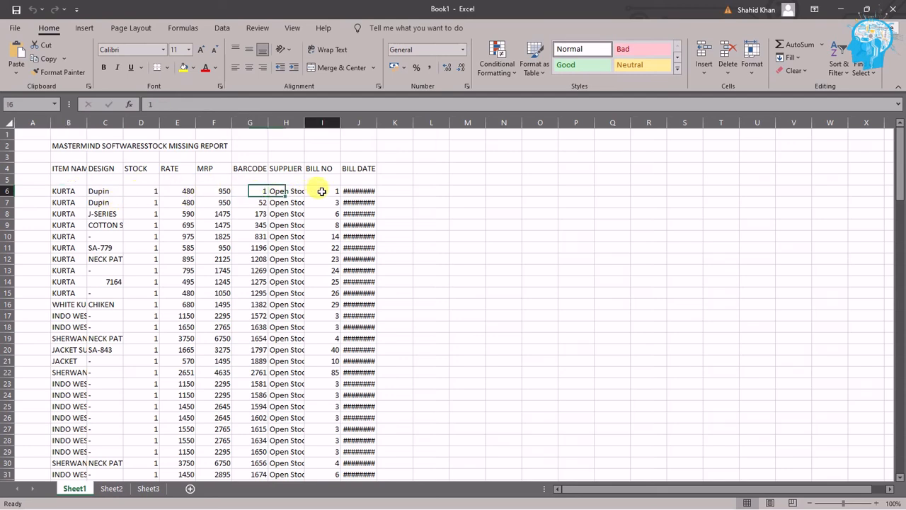
pyautogui.doubleClick(377, 122)
# Total the RATE column below the last missing item by entering =SUM(E6:E145) in cell E146
pyautogui.click(217, 216)
pyautogui.scroll(-18, 232, 229)
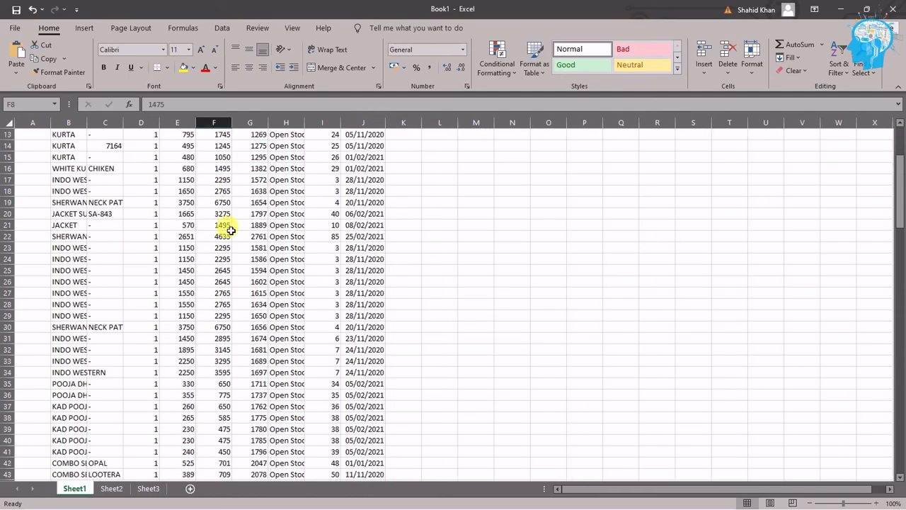
pyautogui.scroll(-13, 230, 231)
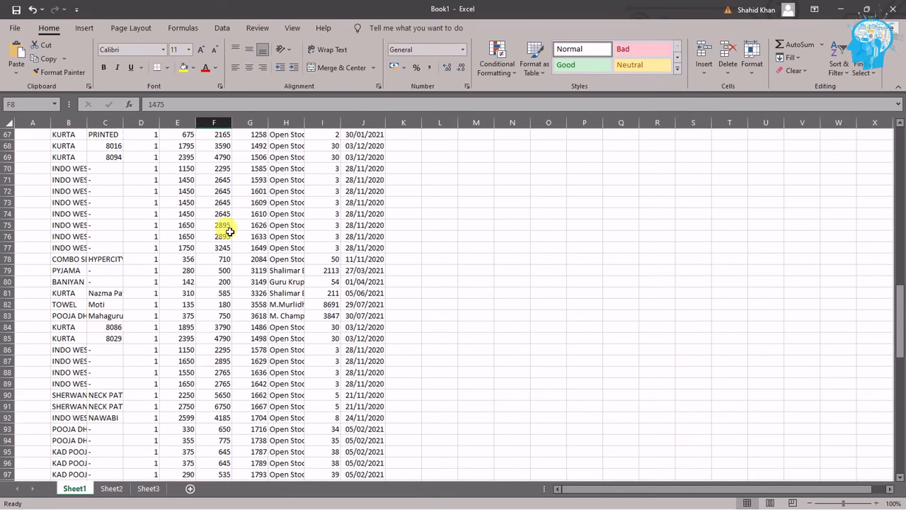
pyautogui.scroll(-5, 230, 232)
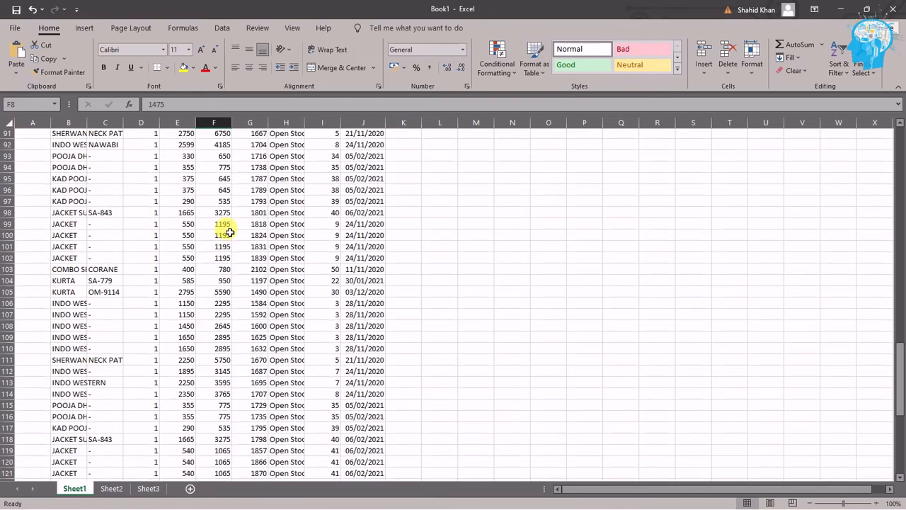
pyautogui.click(183, 257)
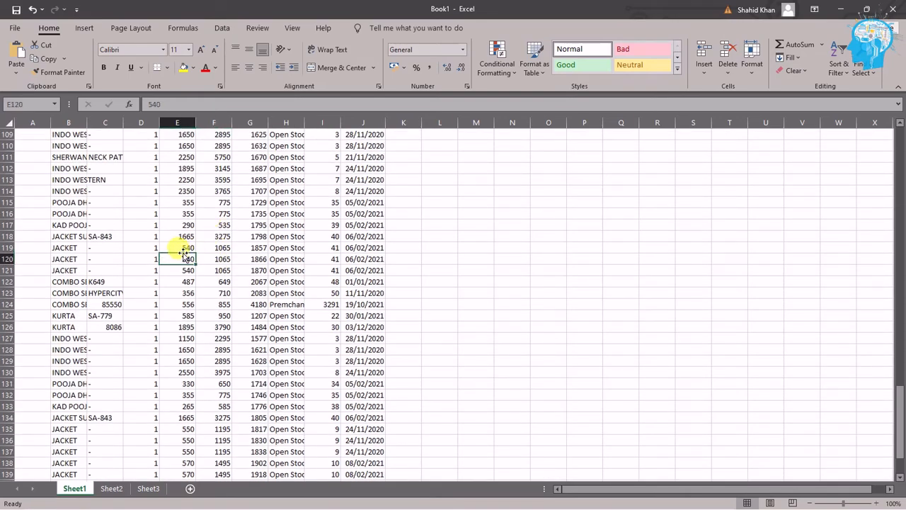
pyautogui.hotkey('ctrl', 'Down')
pyautogui.press('Down')
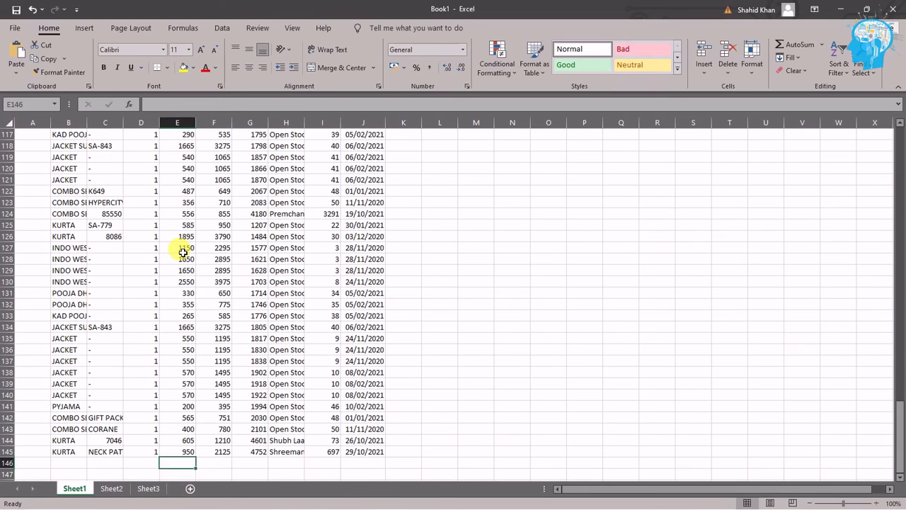
pyautogui.write('=sum(')
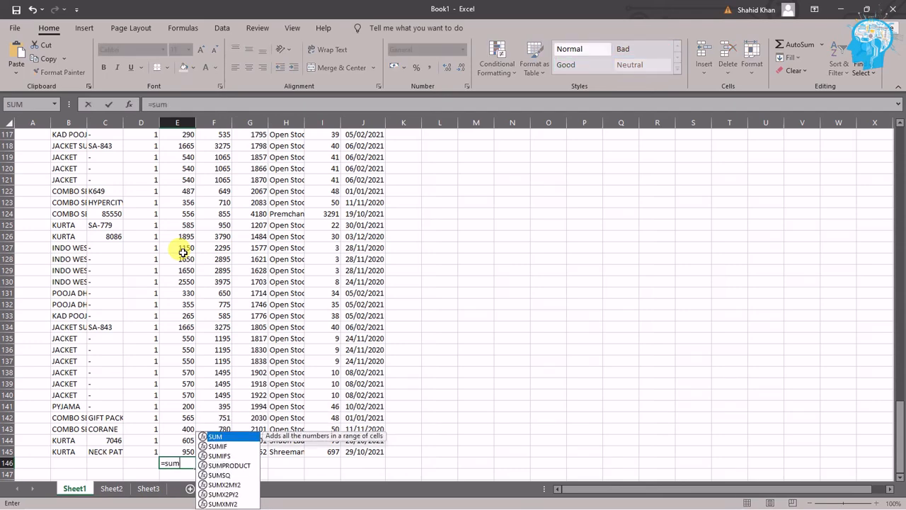
pyautogui.hotkey('ctrl', 'shift', 'Up')
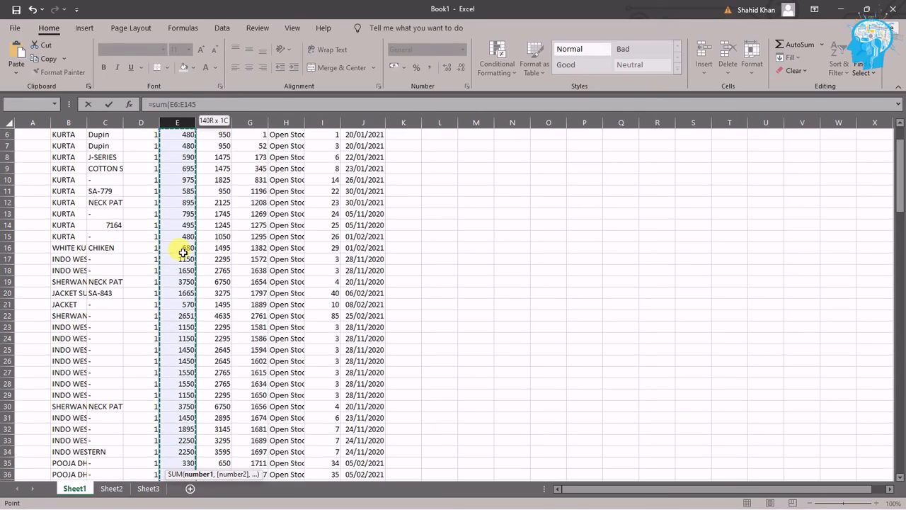
pyautogui.hotkey('ctrl', 'Return')
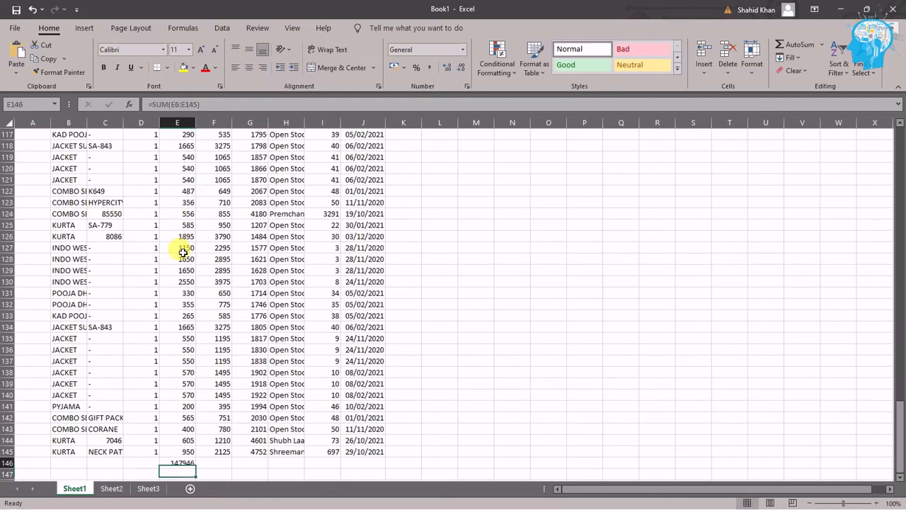
# Total the MRP column by copying the RATE total into cell F146 as =SUM(F6:F145), and check the RATE and MRP column headings
pyautogui.press('Right')
pyautogui.hotkey('ctrl', 'v')
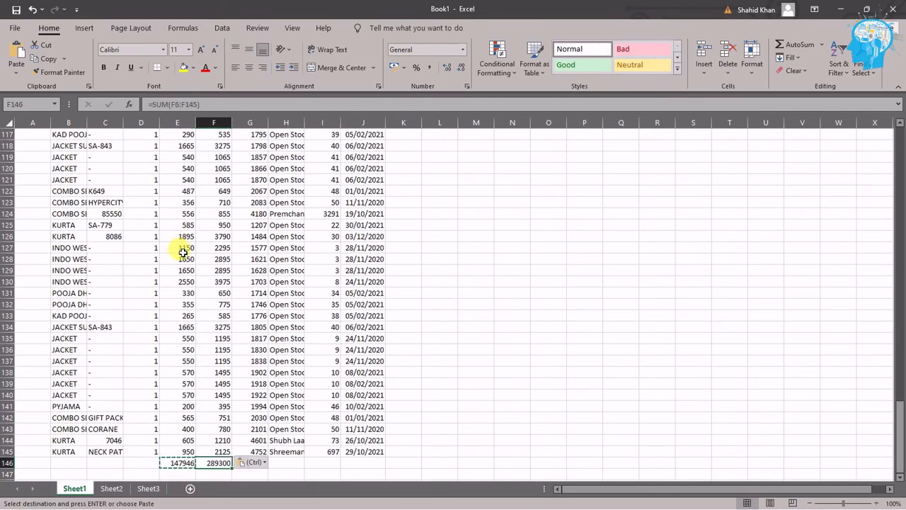
pyautogui.hotkey('ctrl', 'Up')
pyautogui.press('Up')
pyautogui.press('Up')
pyautogui.press('Up')
pyautogui.press('Up')
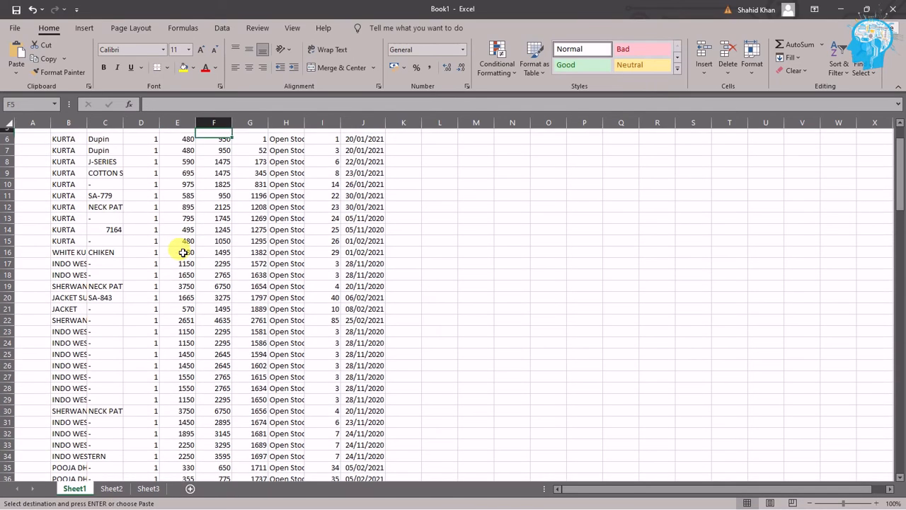
pyautogui.press('Down')
pyautogui.press('Left')
pyautogui.press('Right')
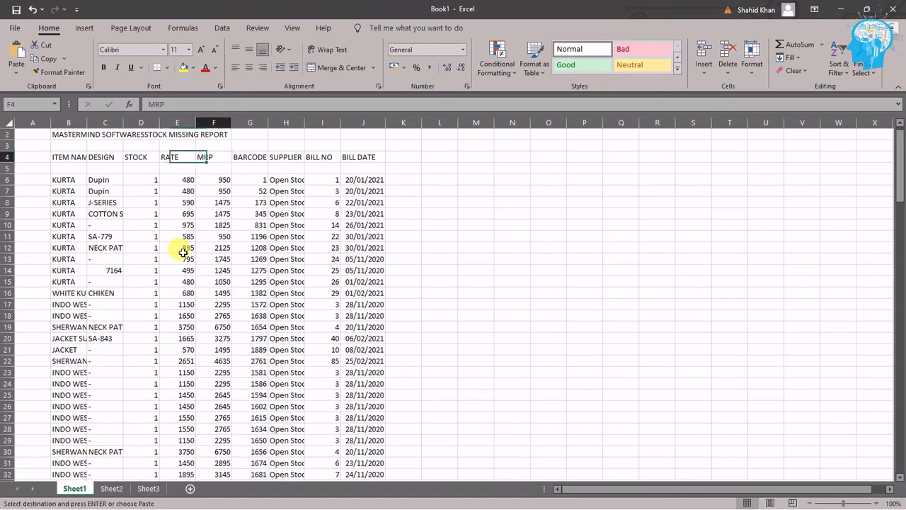
pyautogui.press('Left')
pyautogui.press('Down')
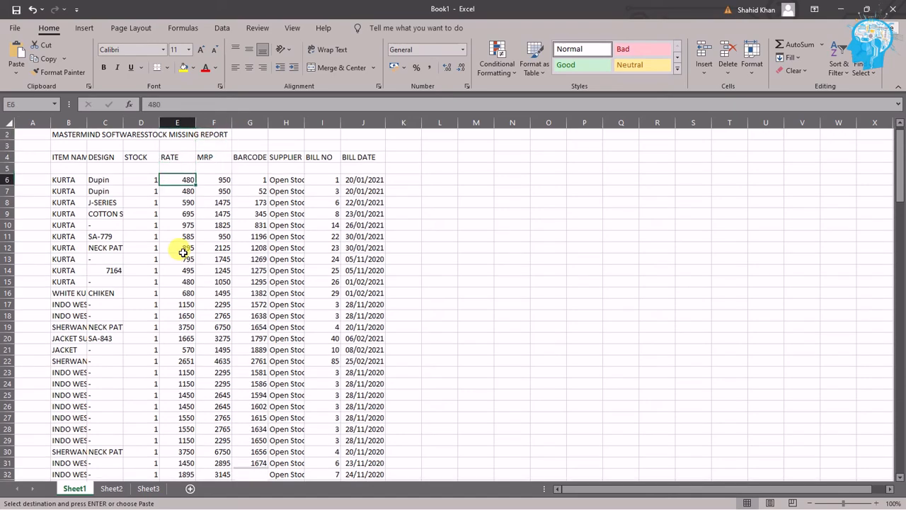
# Total the STOCK column in cell D146, below the last missing item
pyautogui.hotkey('ctrl', 'Down')
pyautogui.press('Left')
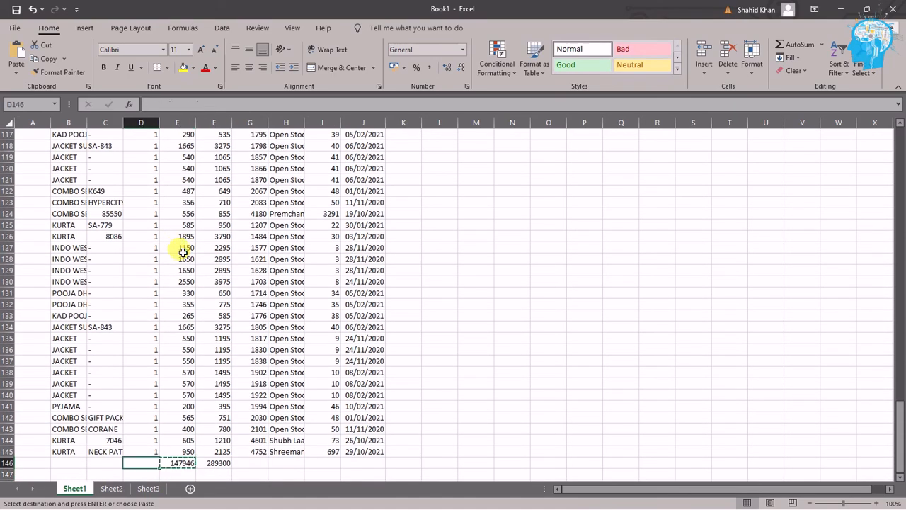
pyautogui.press('Escape')
pyautogui.press('Up')
pyautogui.press('Up')
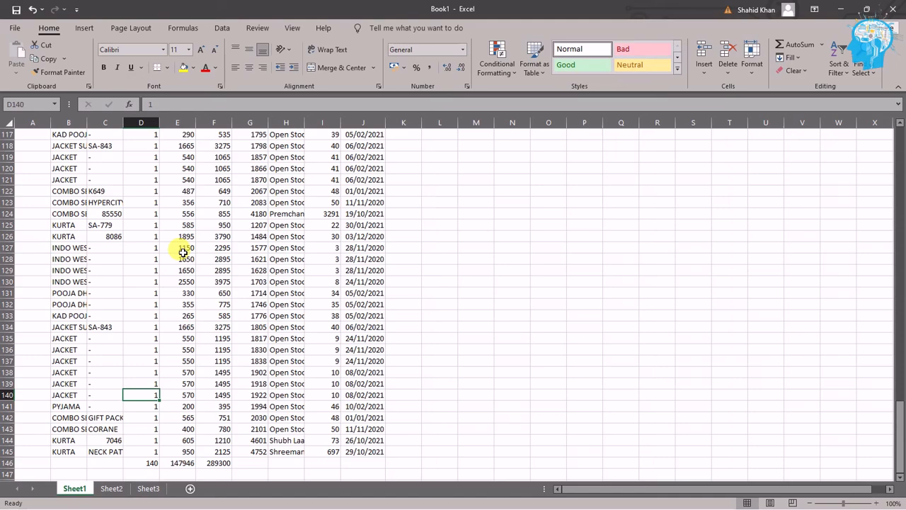
# Go back to the report's column headings and look through the missing items' names, designs and barcodes
pyautogui.hotkey('ctrl', 'Up')
pyautogui.hotkey('ctrl', 'Up')
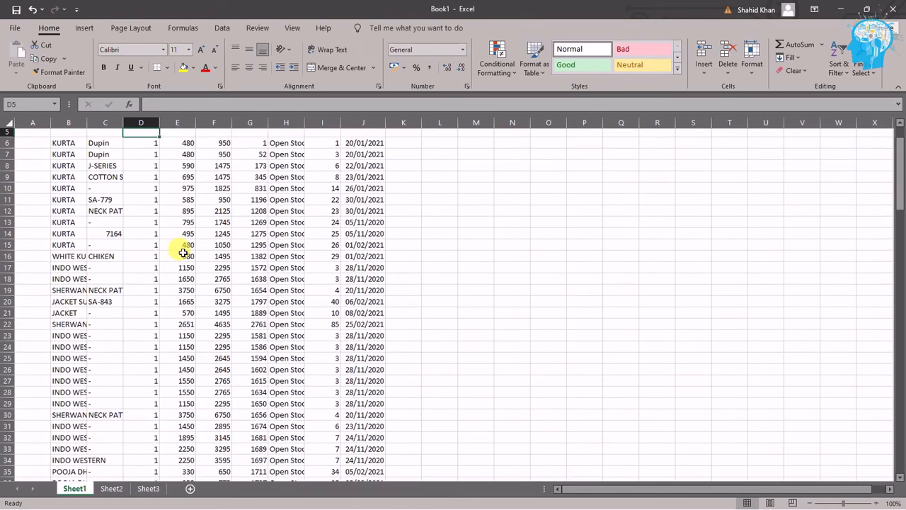
pyautogui.press('Up')
pyautogui.press('Down')
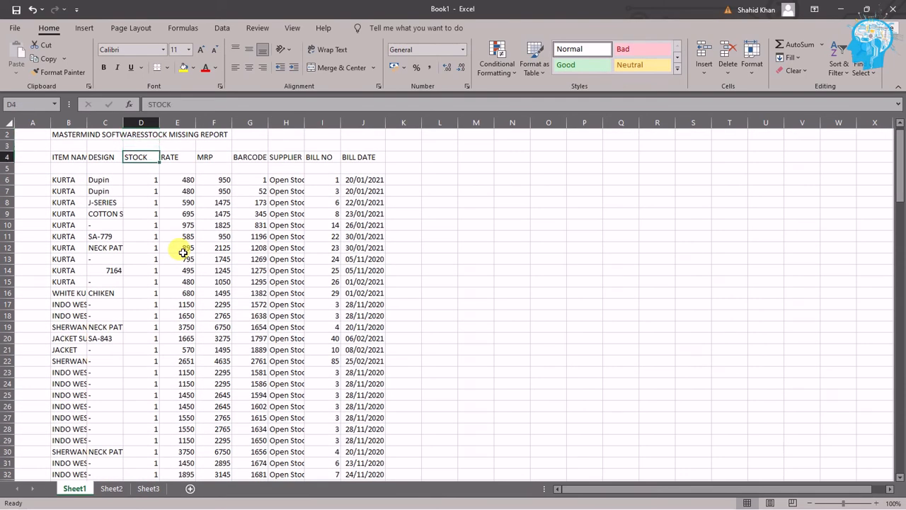
pyautogui.press('Left')
pyautogui.press('Left')
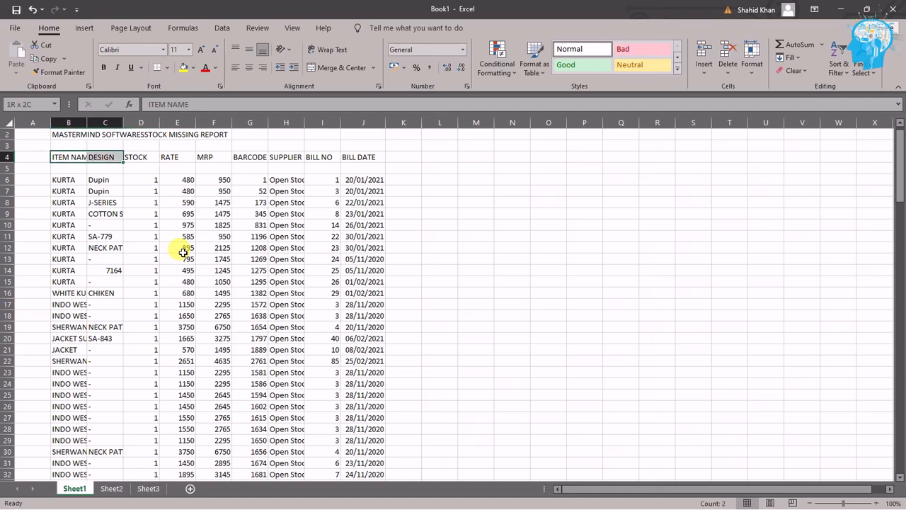
pyautogui.scroll(-11, 334, 338)
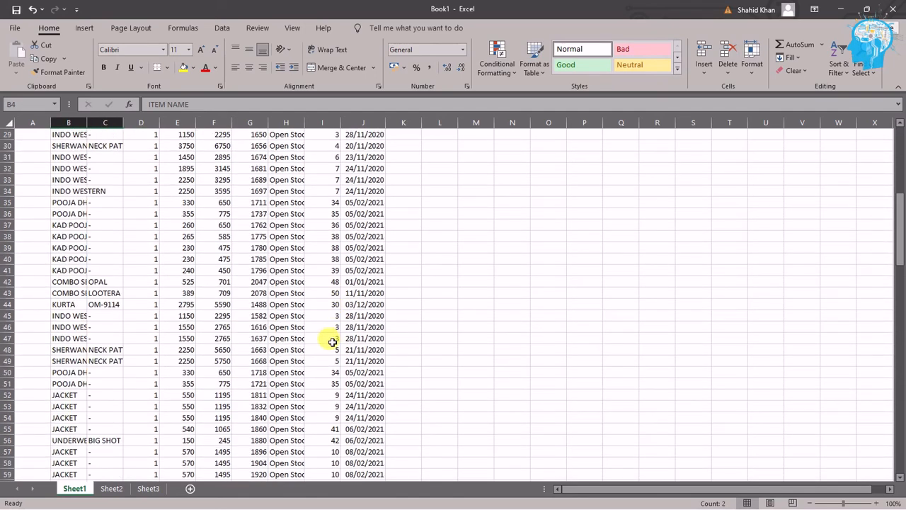
pyautogui.click(261, 346)
pyautogui.scroll(-3, 260, 365)
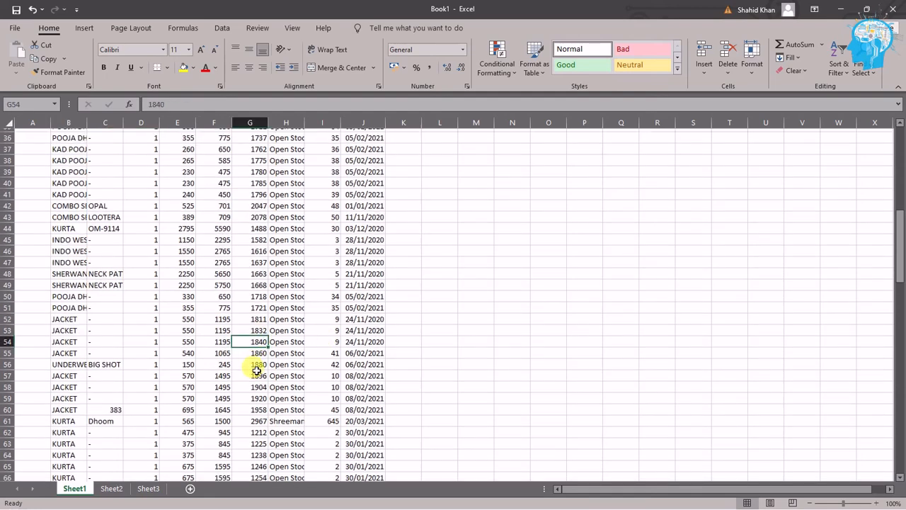
pyautogui.click(260, 369)
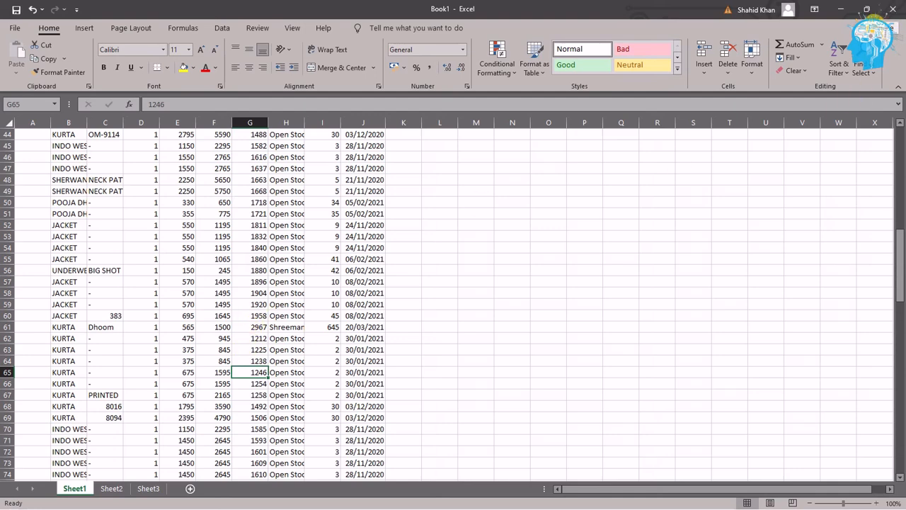
# Minimize the workbook, switch back to the Mastermind Stock Taking screen and mark the displayed barcodes as missing
pyautogui.click(840, 8)
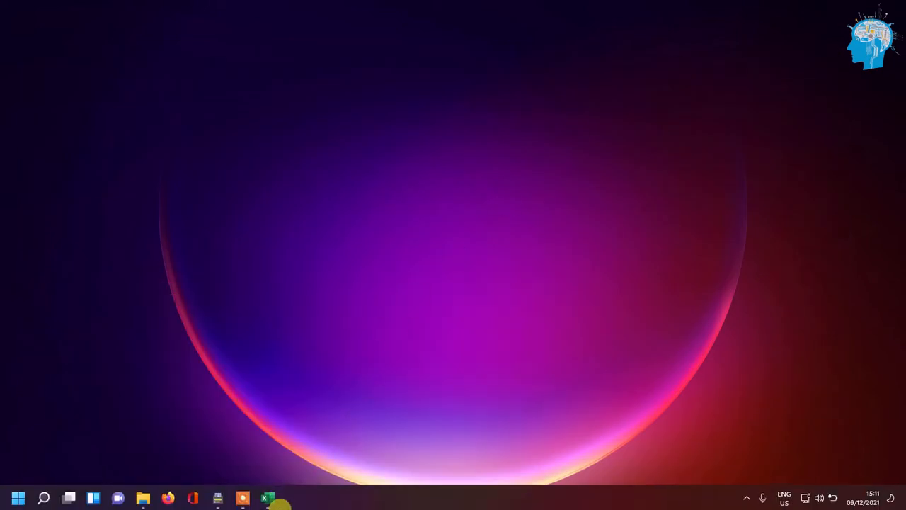
pyautogui.click(216, 493)
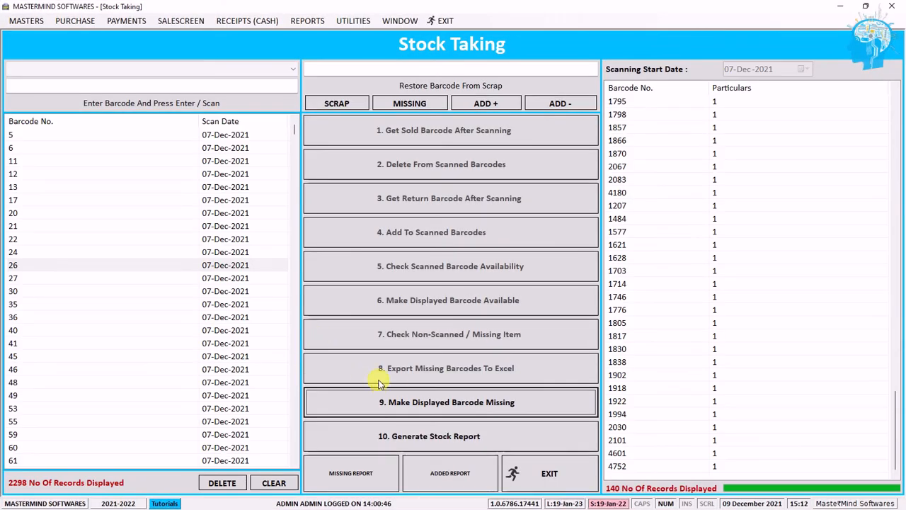
pyautogui.click(712, 295)
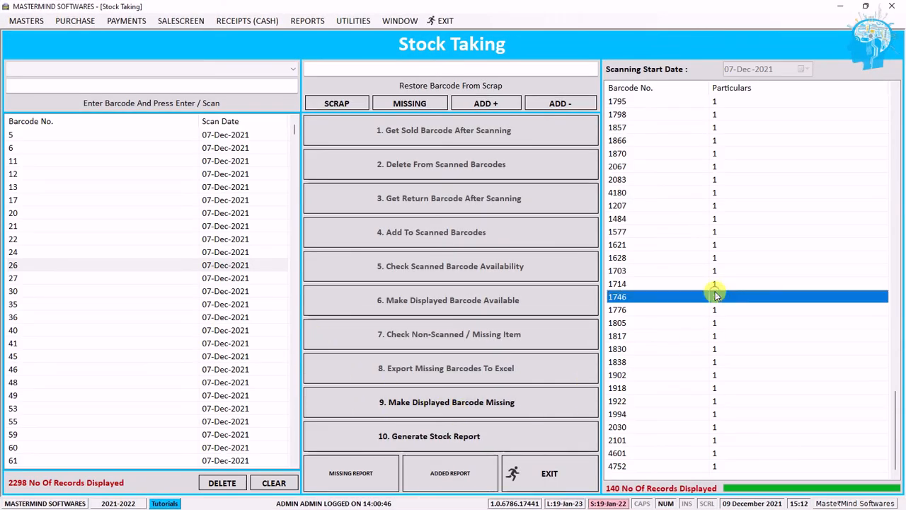
pyautogui.click(579, 404)
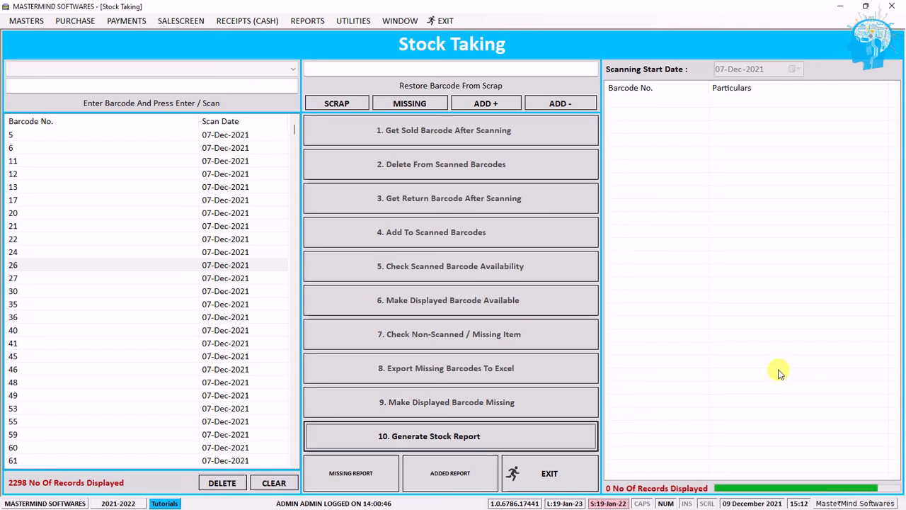
# Generate the item-wise summary stock report, review it and close it to return to the scanned barcodes
pyautogui.click(500, 438)
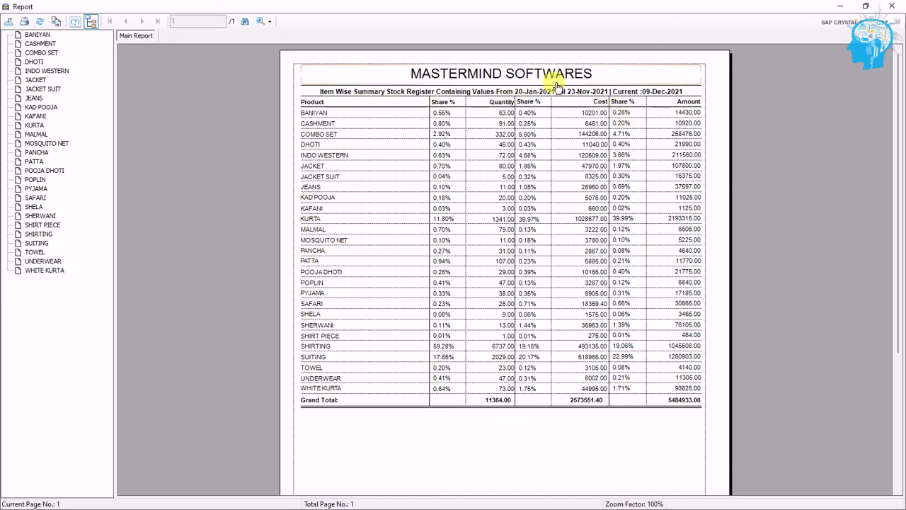
pyautogui.click(892, 8)
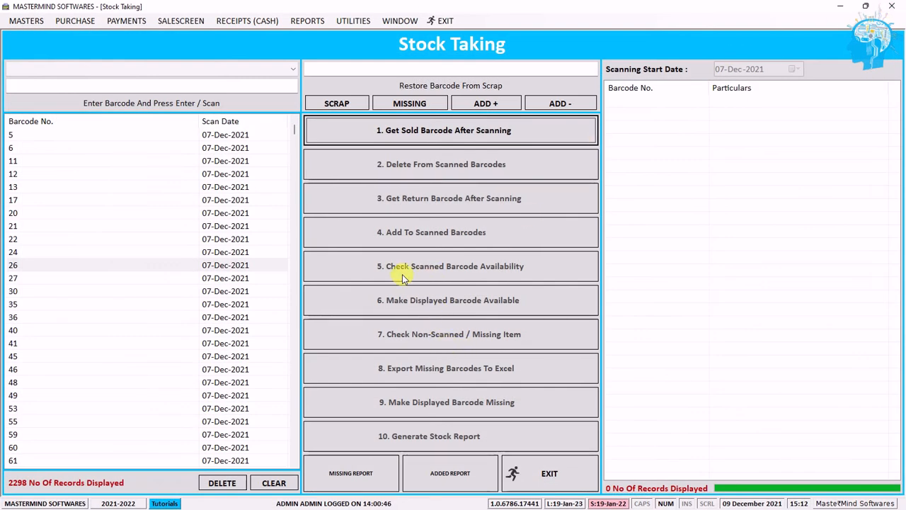
pyautogui.click(159, 264)
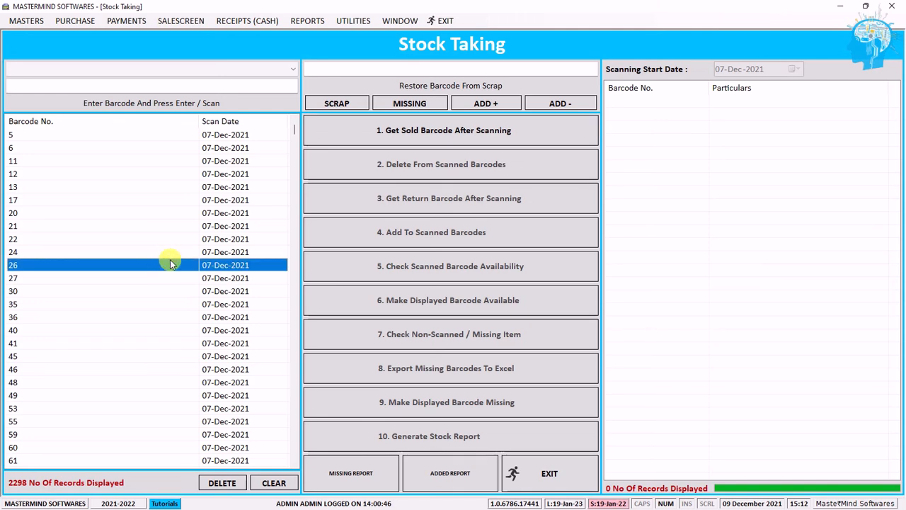
pyautogui.click(241, 360)
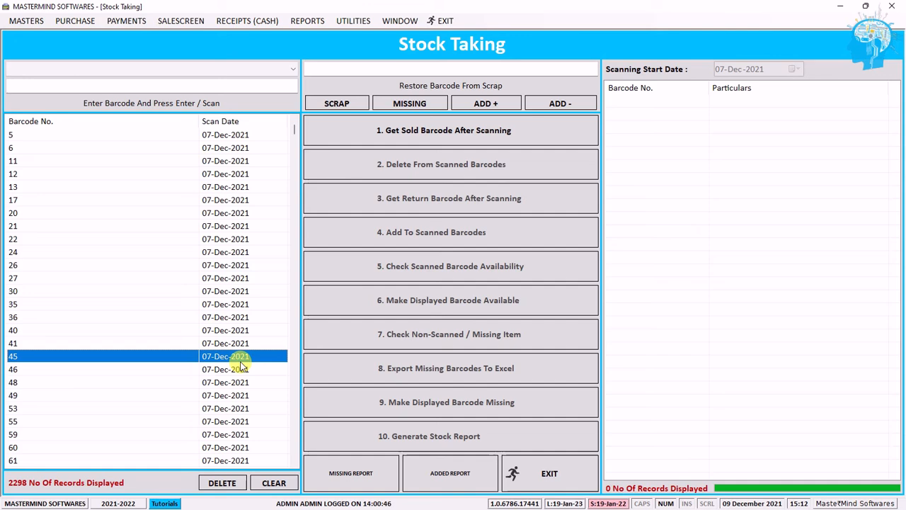
# Open the Stock Missing Report, check the items and totals on its last page, and close the report
pyautogui.click(392, 482)
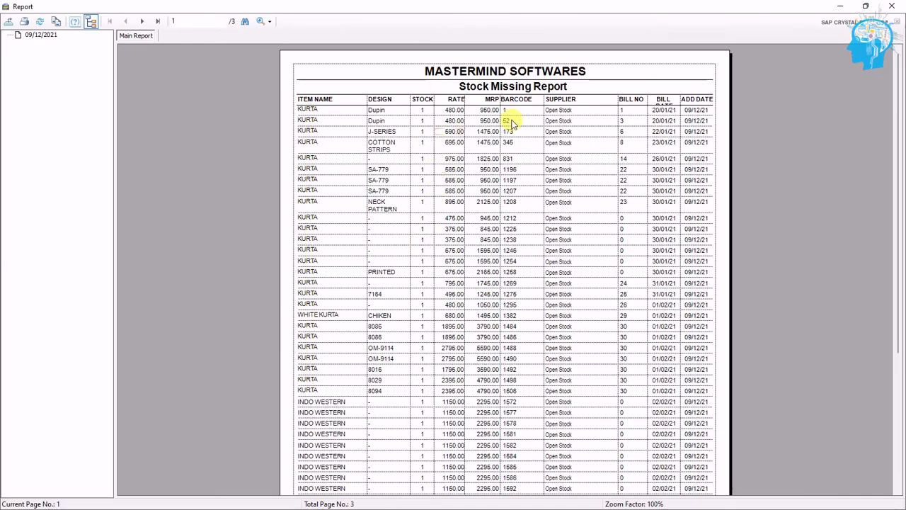
pyautogui.click(157, 21)
pyautogui.scroll(-5, 546, 230)
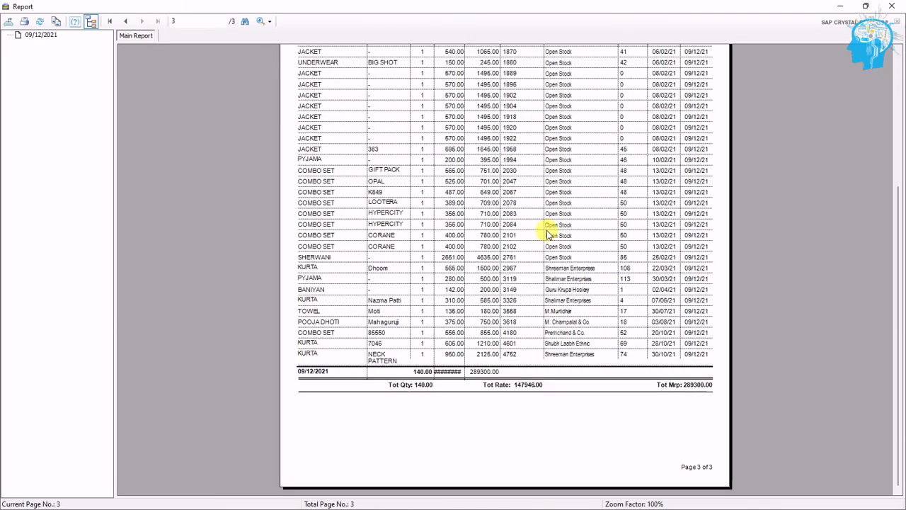
pyautogui.scroll(5, 520, 258)
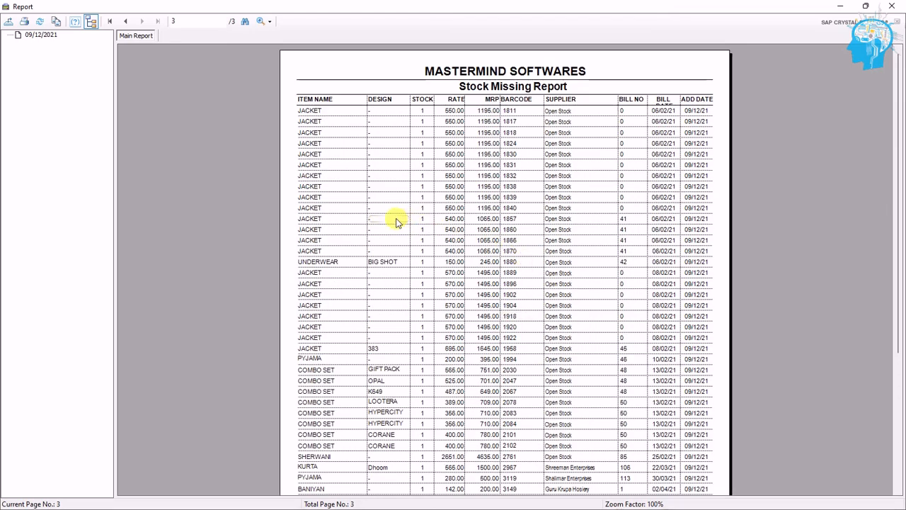
pyautogui.scroll(-5, 368, 354)
pyautogui.scroll(5, 348, 229)
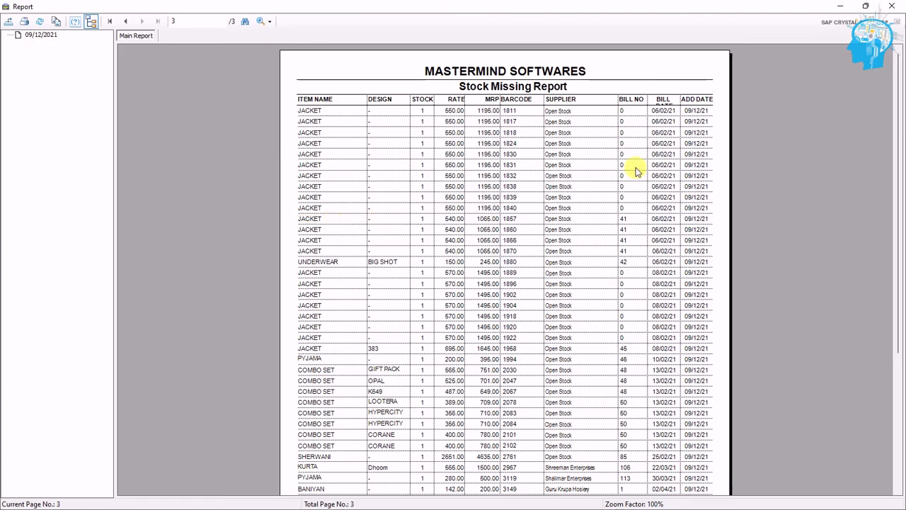
pyautogui.click(893, 7)
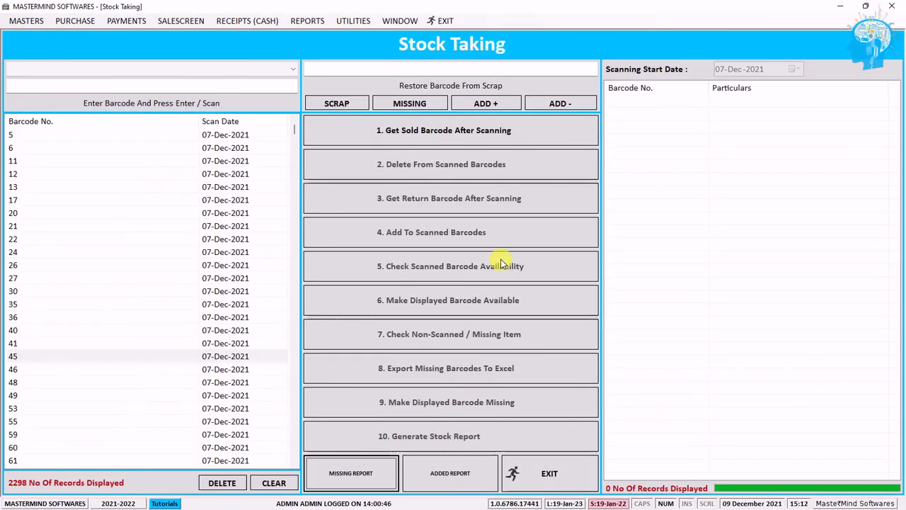
pyautogui.click(138, 256)
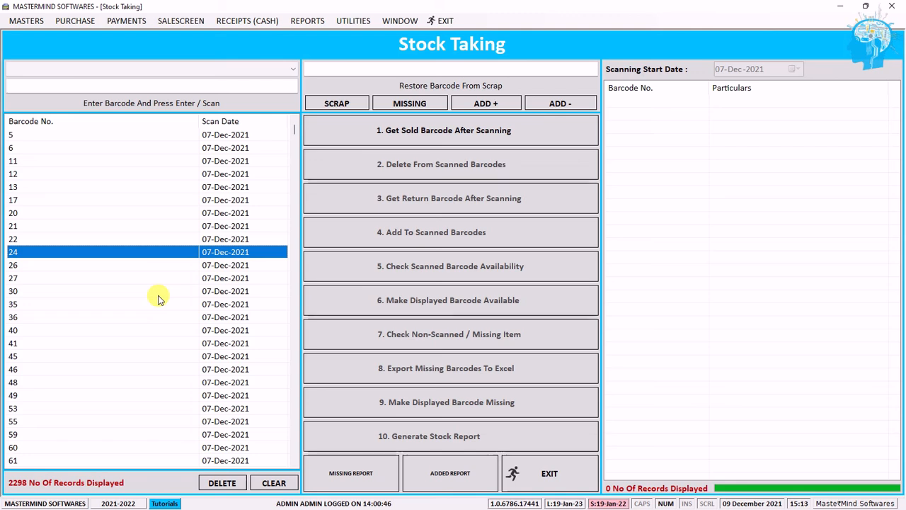
pyautogui.click(222, 173)
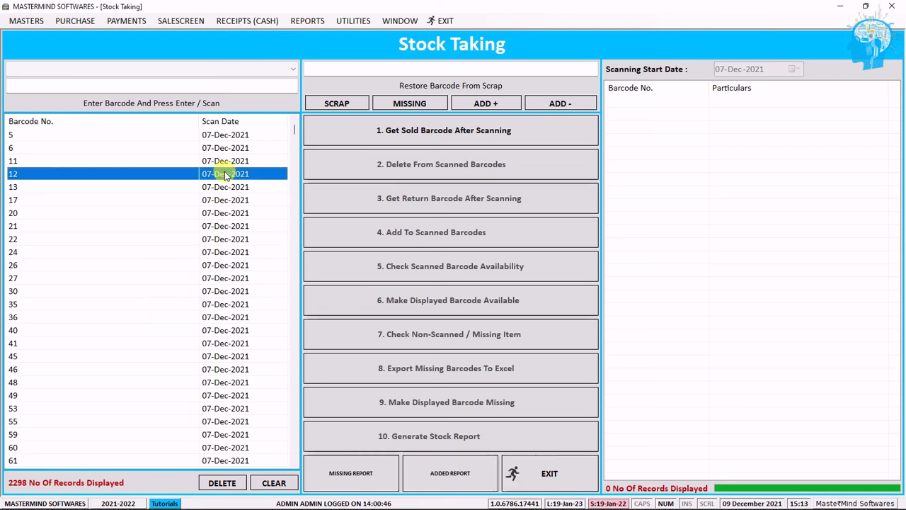
pyautogui.click(223, 252)
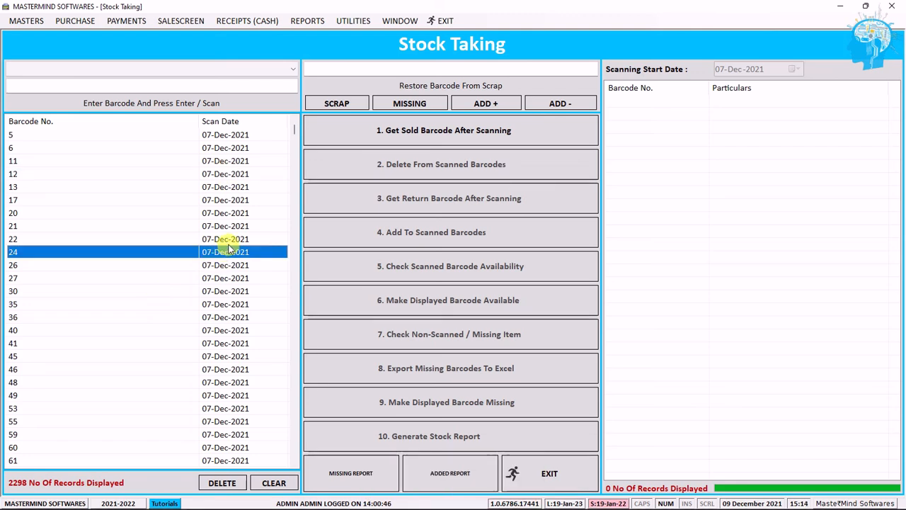
pyautogui.scroll(-5, 225, 248)
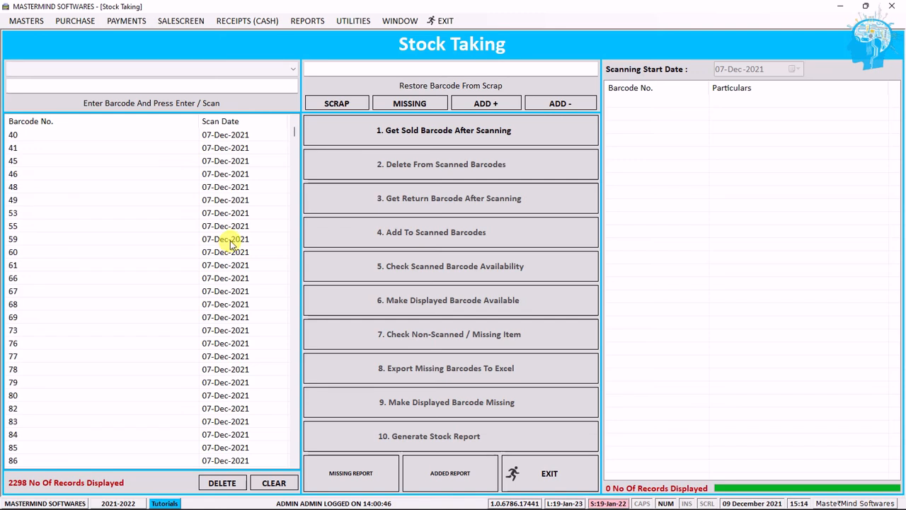
pyautogui.scroll(-2, 230, 243)
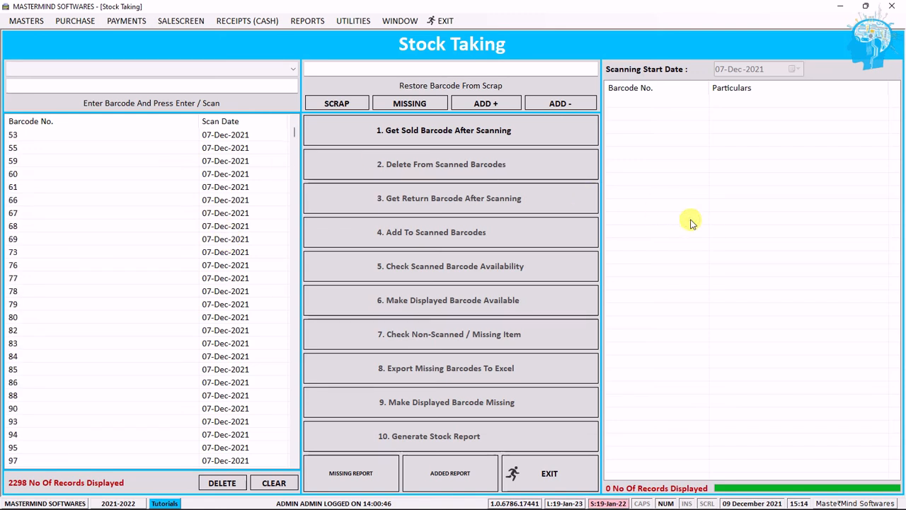
pyautogui.click(177, 201)
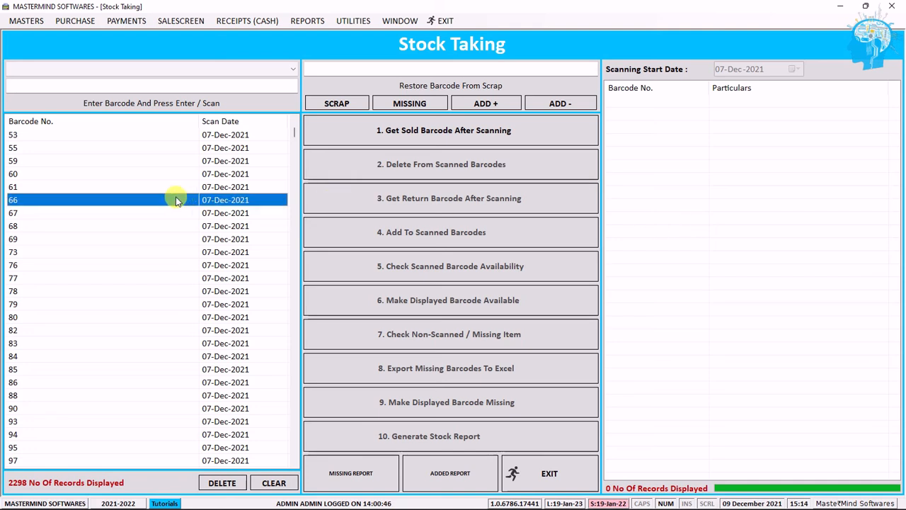
# Exit the Stock Taking screen, reopen Scan Barcodes / Stock Taking from the barcode utilities and select scanned barcode 11
pyautogui.click(572, 473)
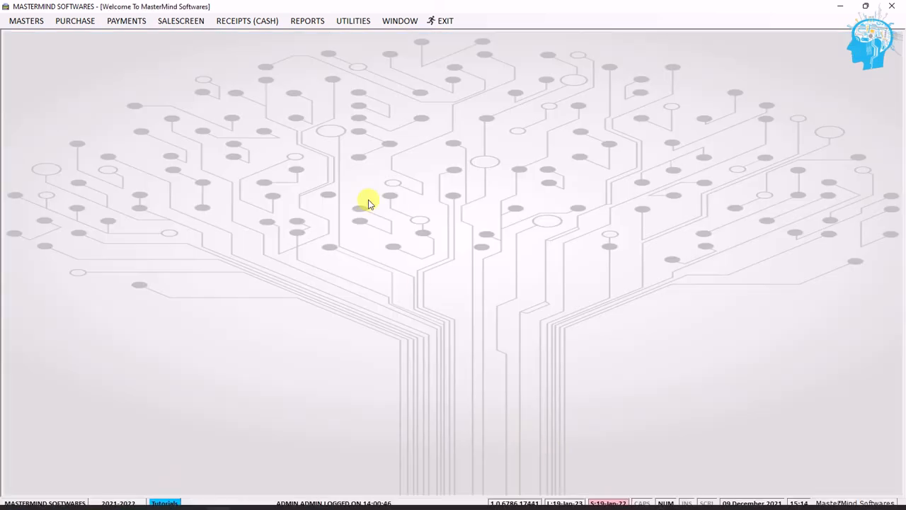
pyautogui.click(361, 22)
pyautogui.moveTo(430, 54)
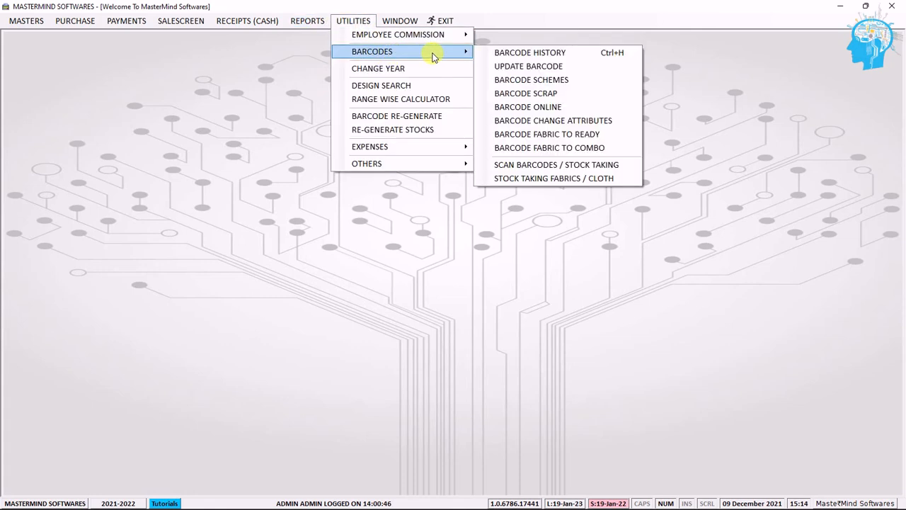
pyautogui.click(629, 170)
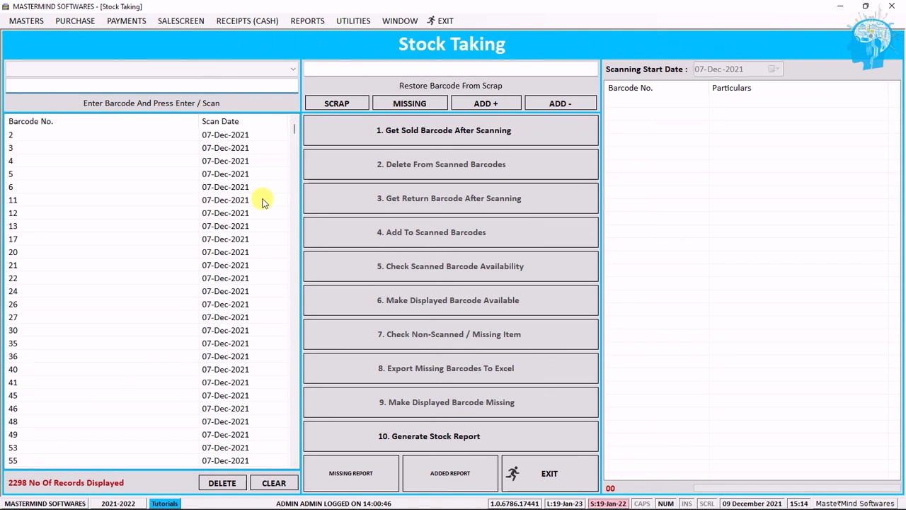
pyautogui.click(264, 202)
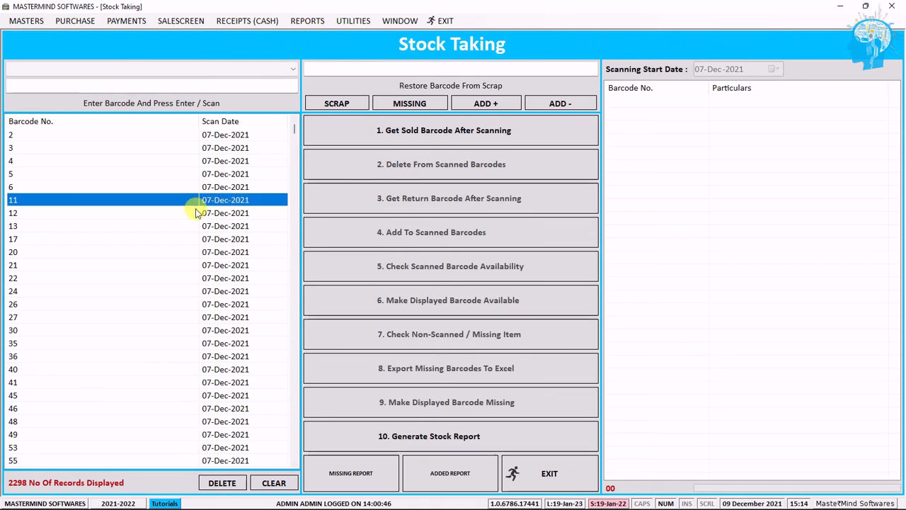
# Clear all scanned barcodes from the stock taking list, confirming with the word Clear
pyautogui.click(274, 482)
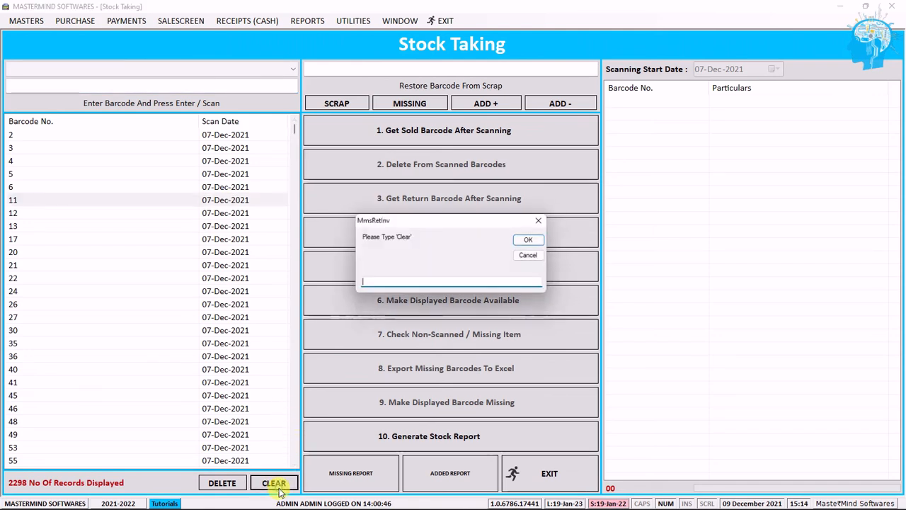
pyautogui.write('Clear')
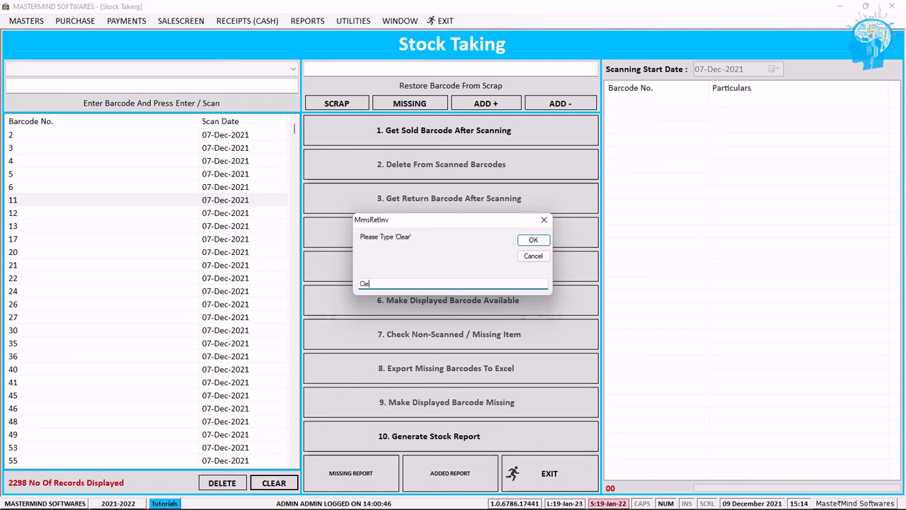
pyautogui.click(533, 241)
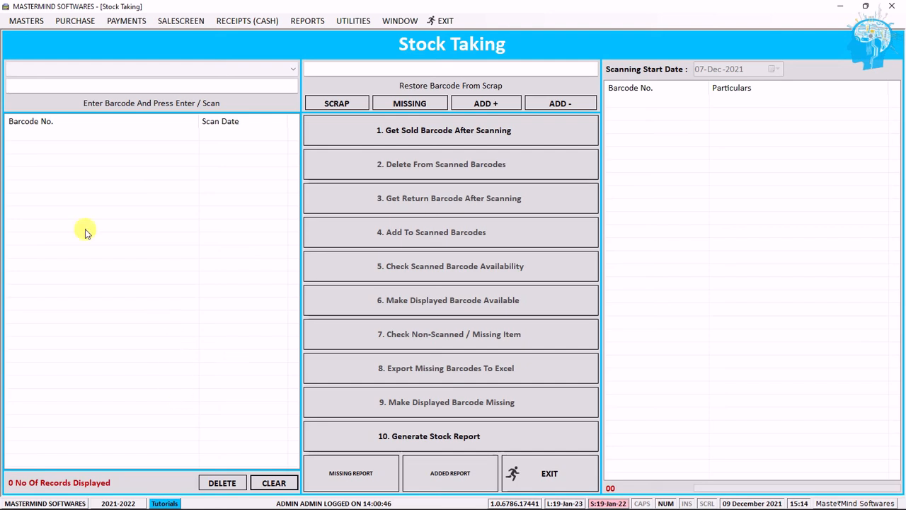
# Exit the Stock Taking screen and open Stock Taking Fabrics / Cloth from the barcode utilities
pyautogui.click(526, 474)
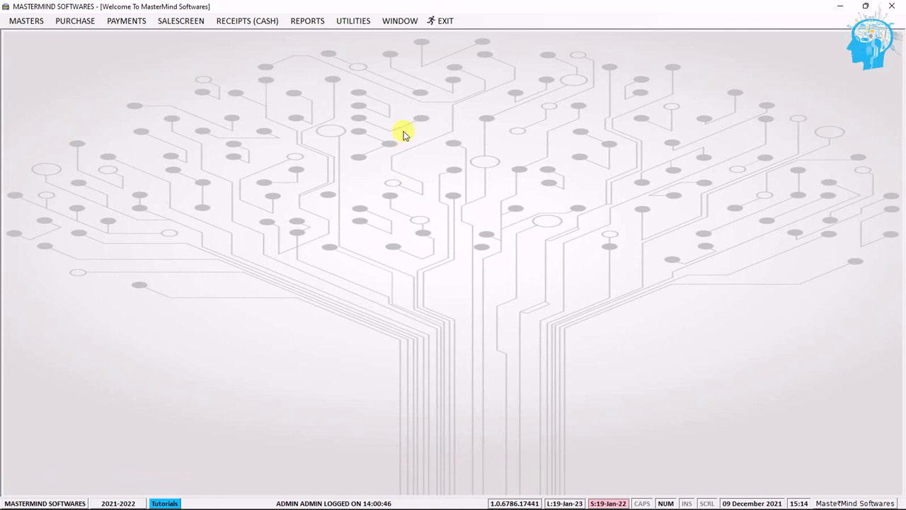
pyautogui.click(368, 27)
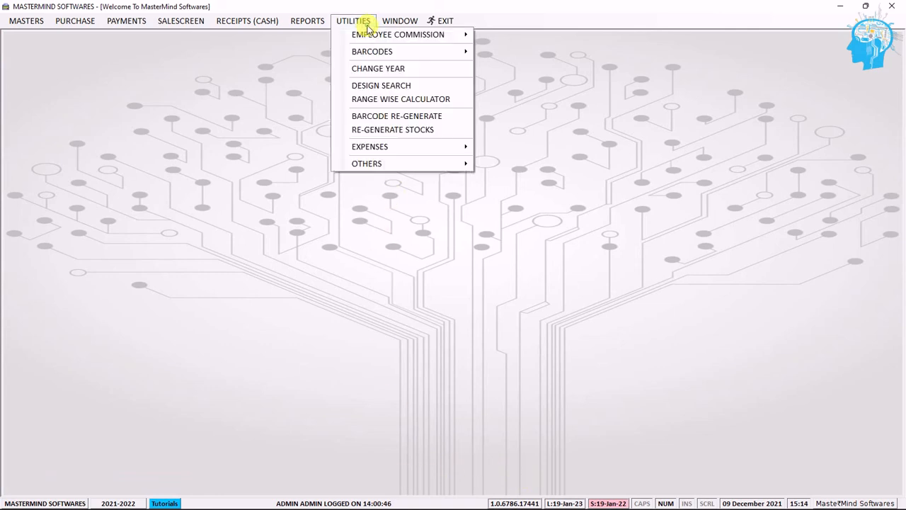
pyautogui.moveTo(422, 56)
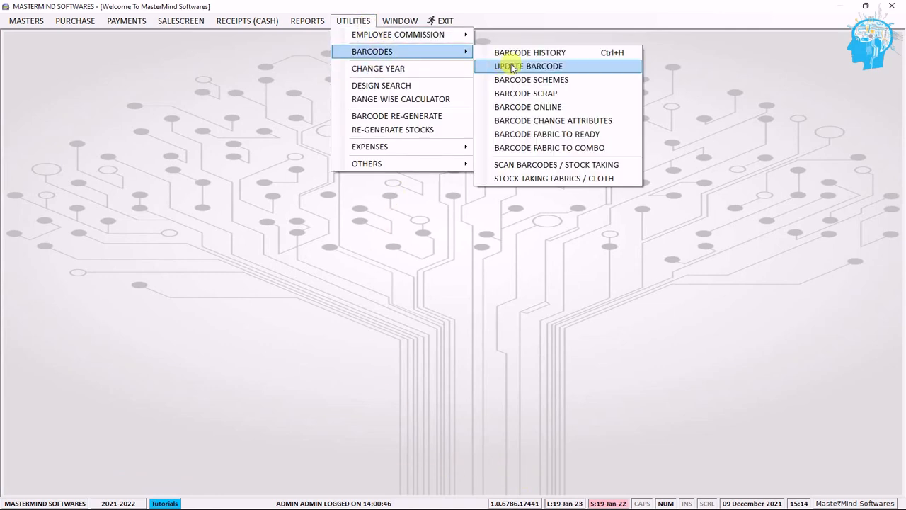
pyautogui.click(634, 181)
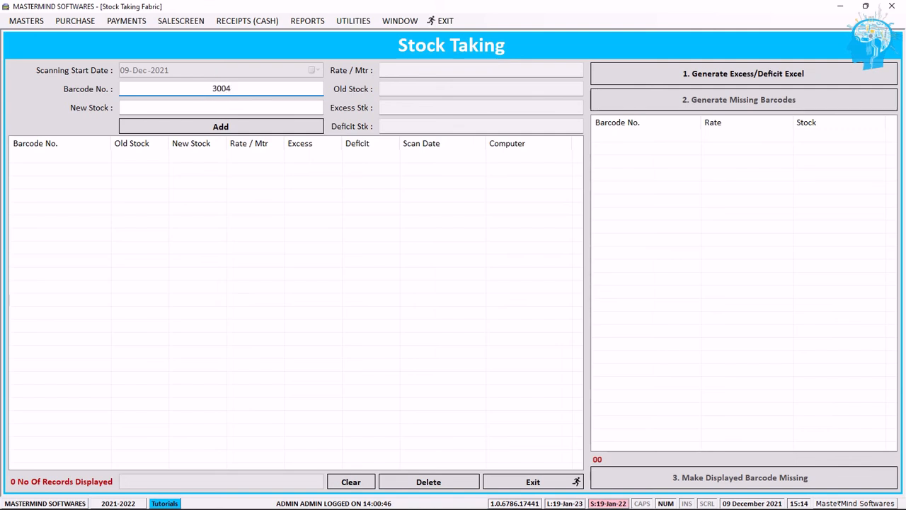
# Load fabric barcode 3004, check its rate, old stock and deficit, and add it with a new stock of 6.5
pyautogui.press('Return')
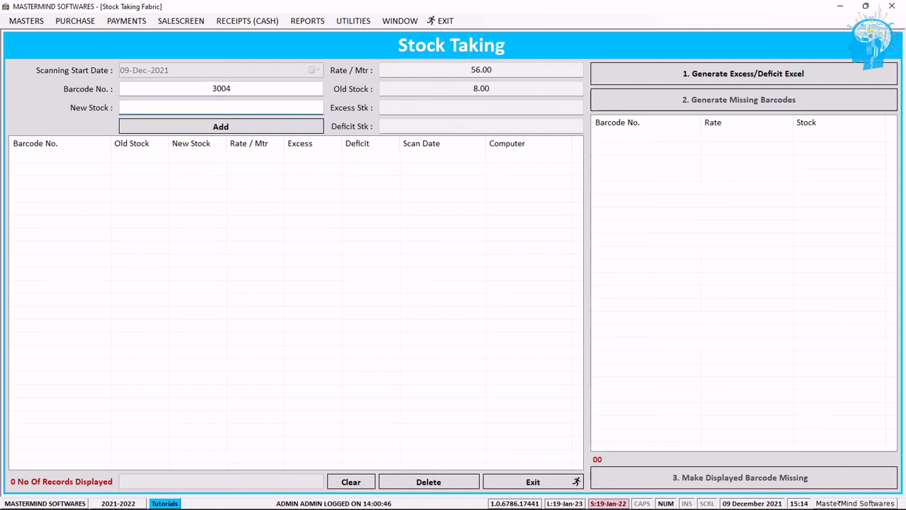
pyautogui.moveTo(425, 71); pyautogui.dragTo(503, 75)
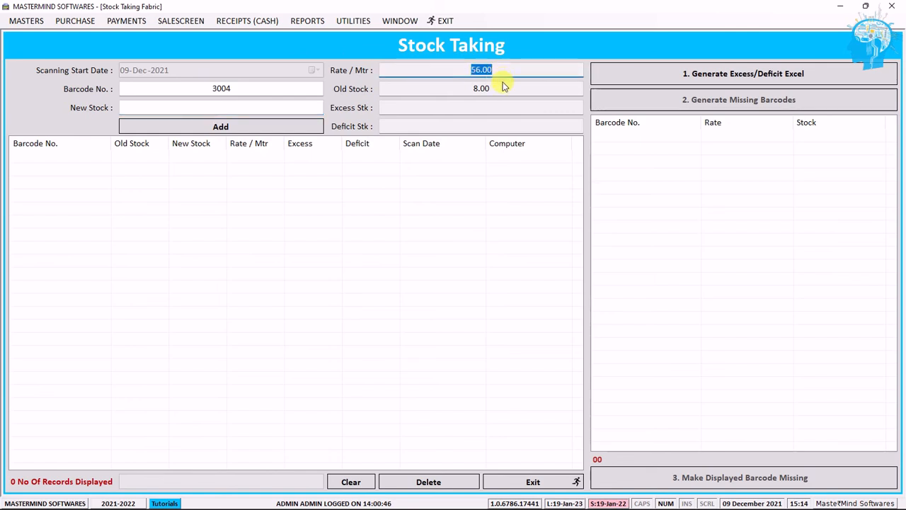
pyautogui.click(502, 87)
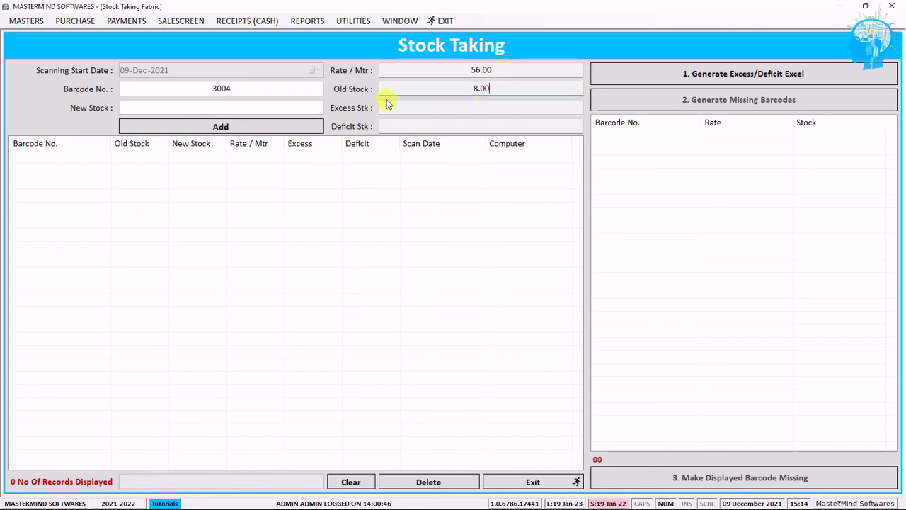
pyautogui.click(233, 107)
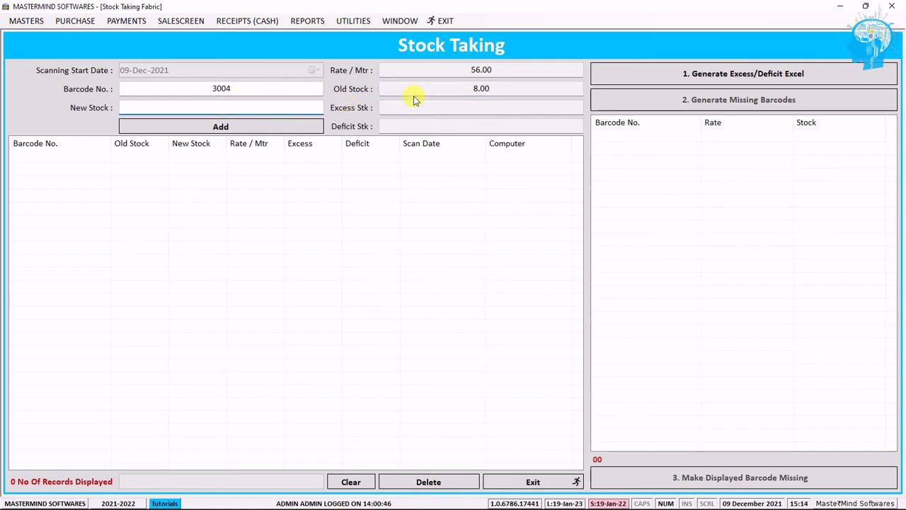
pyautogui.click(461, 89)
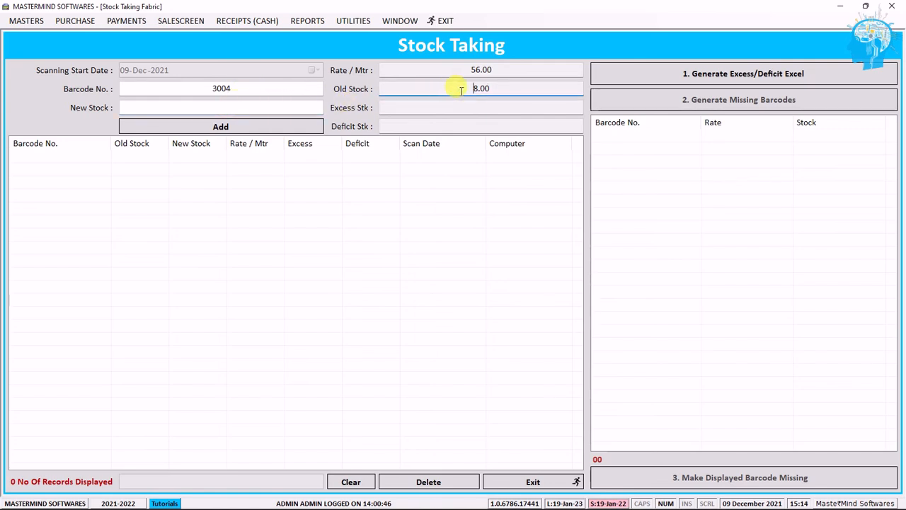
pyautogui.click(245, 105)
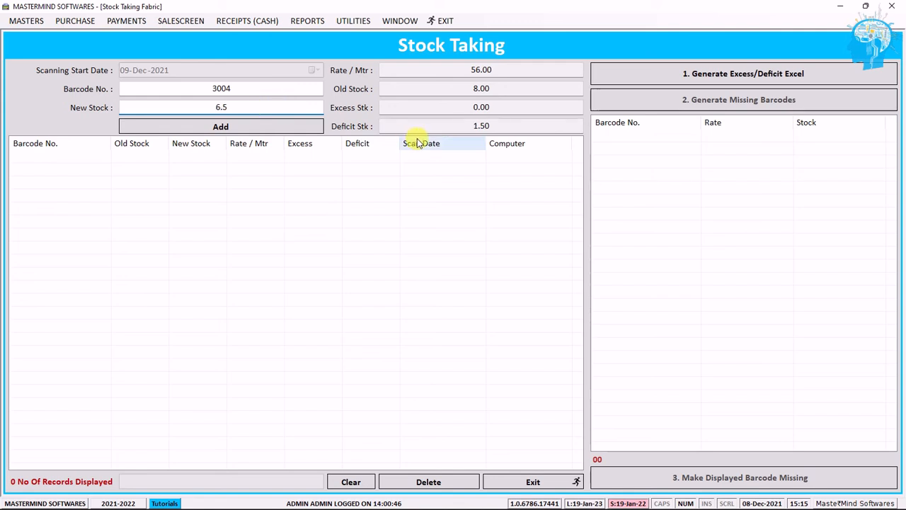
pyautogui.click(492, 126)
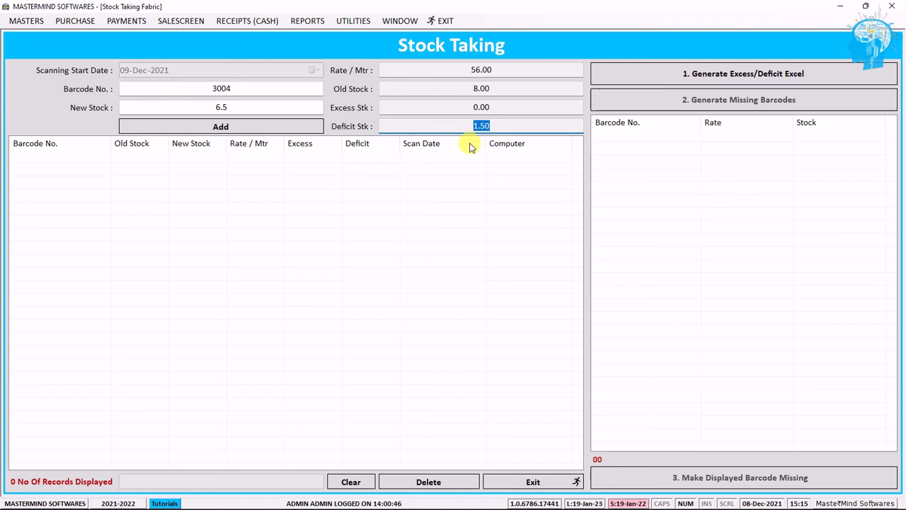
pyautogui.click(257, 126)
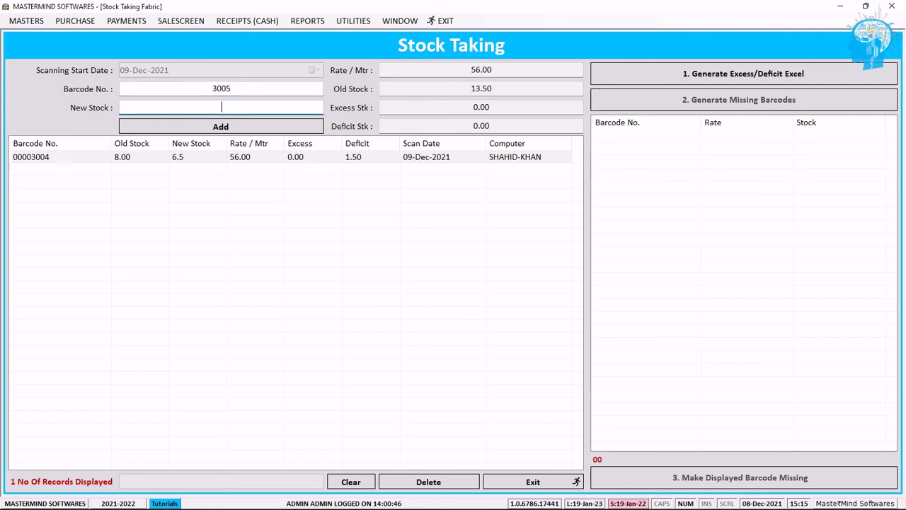
# Add fabric barcode 3005 with a new stock of 15, and close the fabric stock taking page
pyautogui.press('Return')
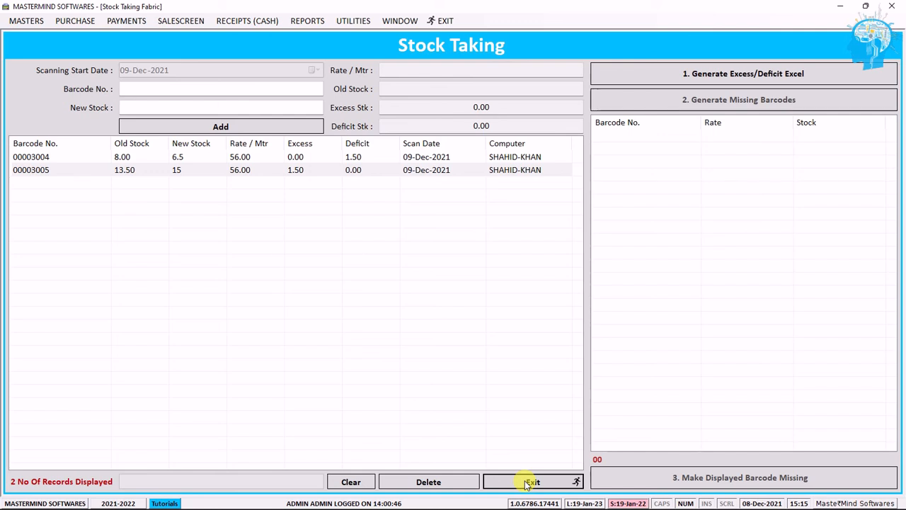
pyautogui.click(531, 482)
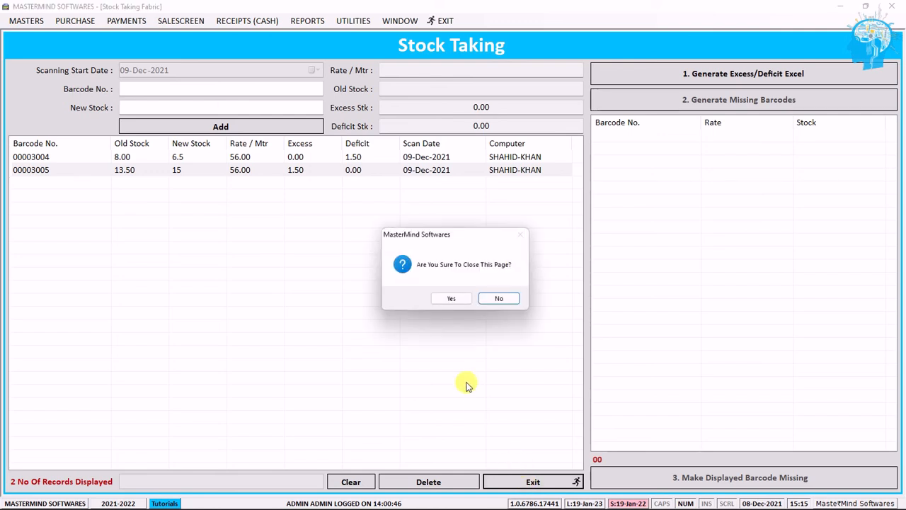
pyautogui.click(451, 300)
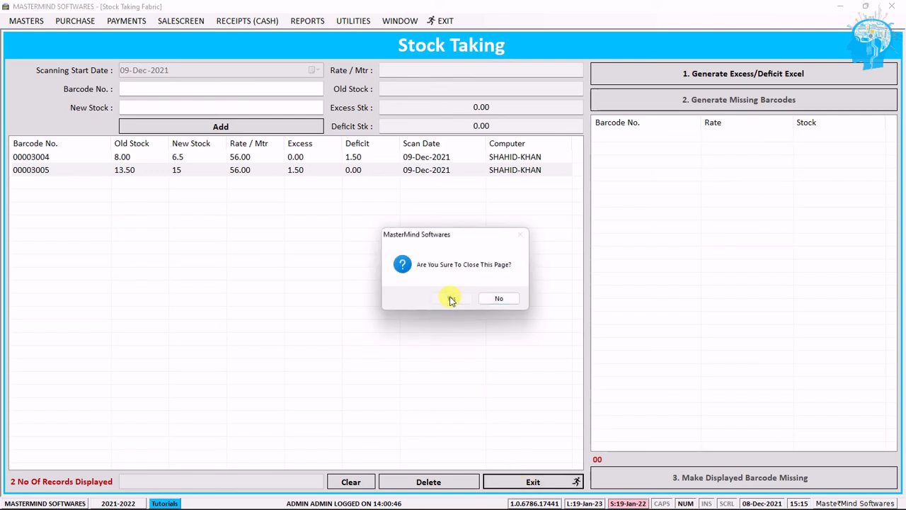